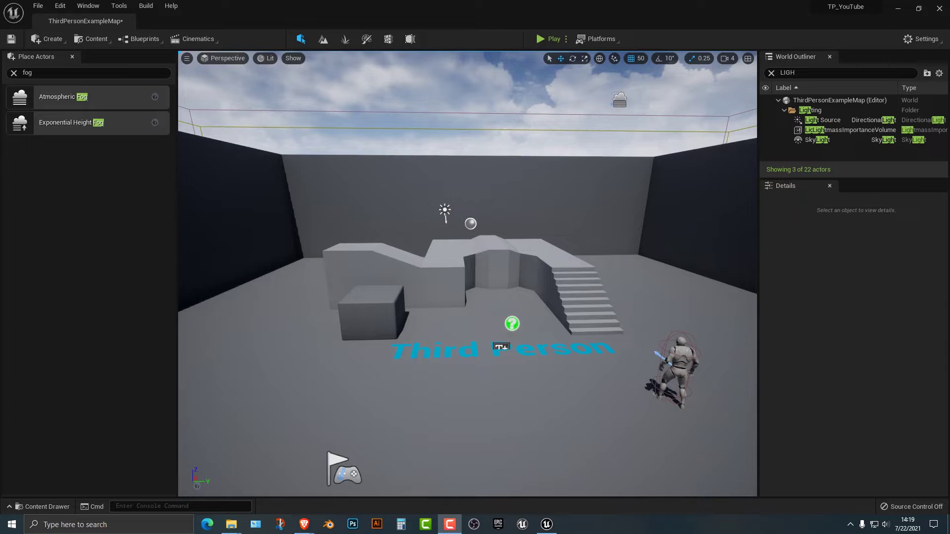
- Place a basic sphere shape in the level beside the grey block and move it to location -250, -250, 250
left_click(33, 72)
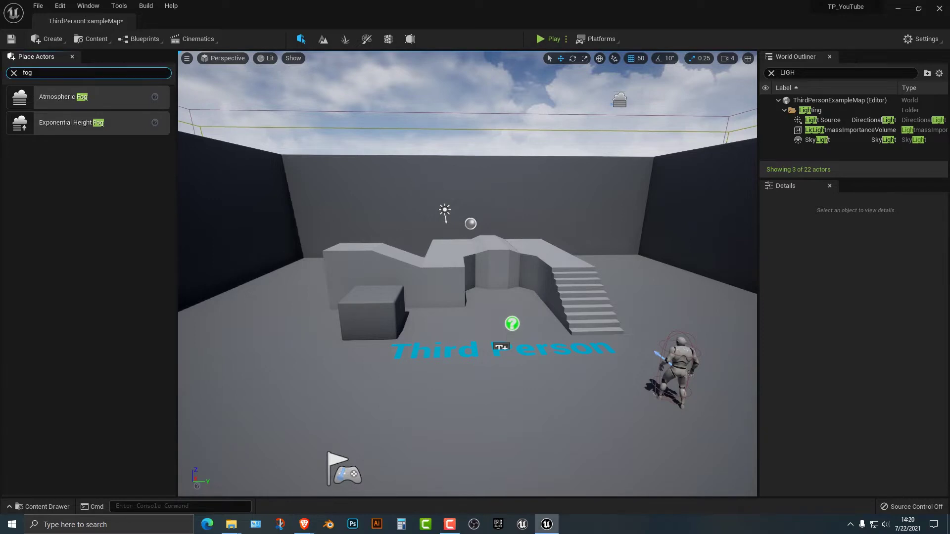
key("BackSpace")
key("BackSpace")
key("BackSpace")
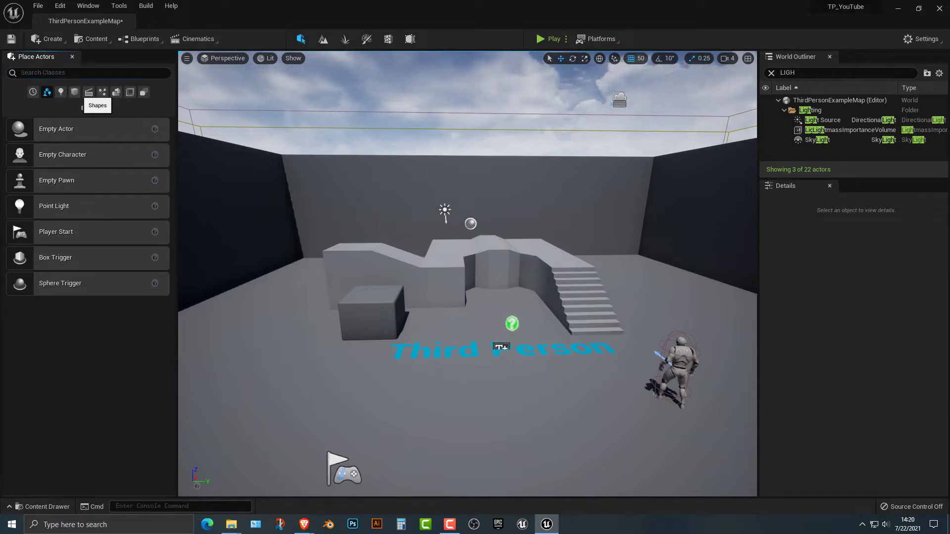
left_click(75, 92)
left_click_drag(19, 154, 435, 298)
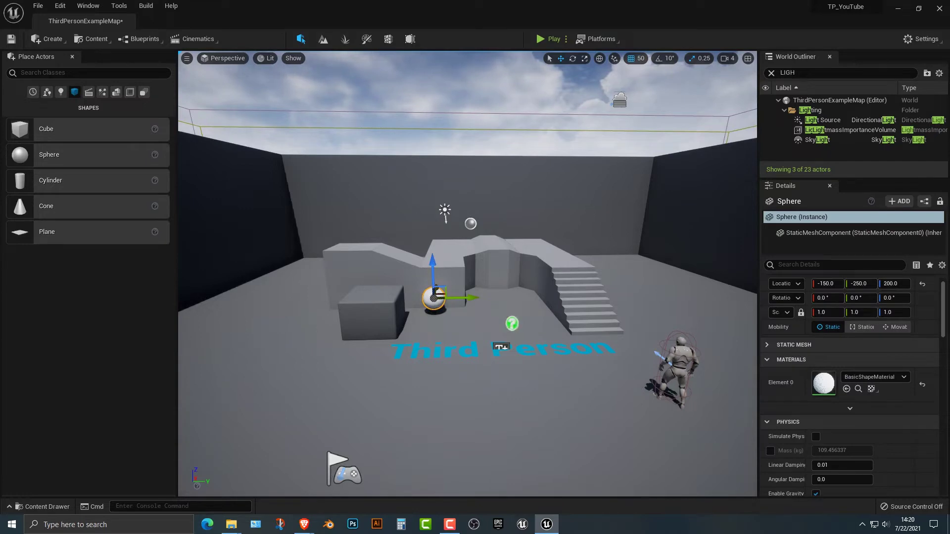
key("d")
right_click_drag(436, 297, 383, 297)
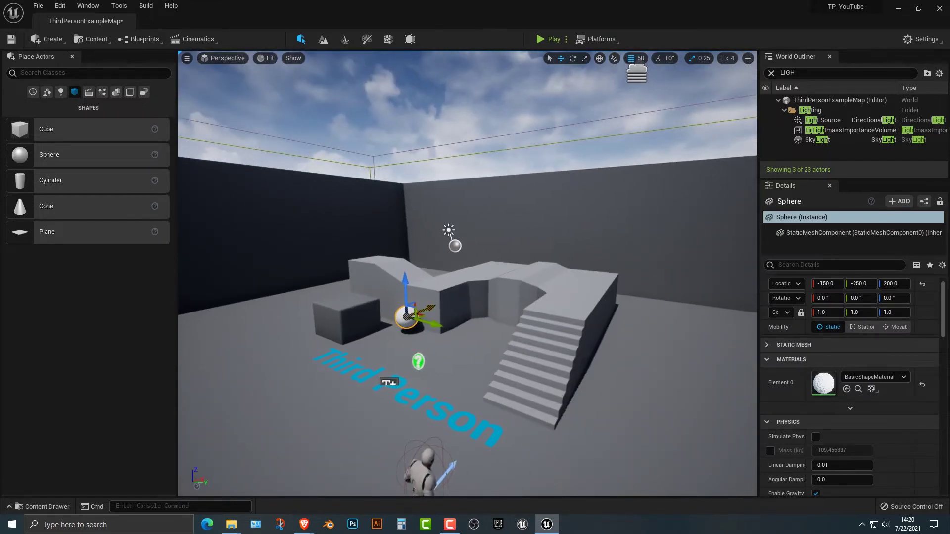
left_click_drag(429, 302, 387, 288)
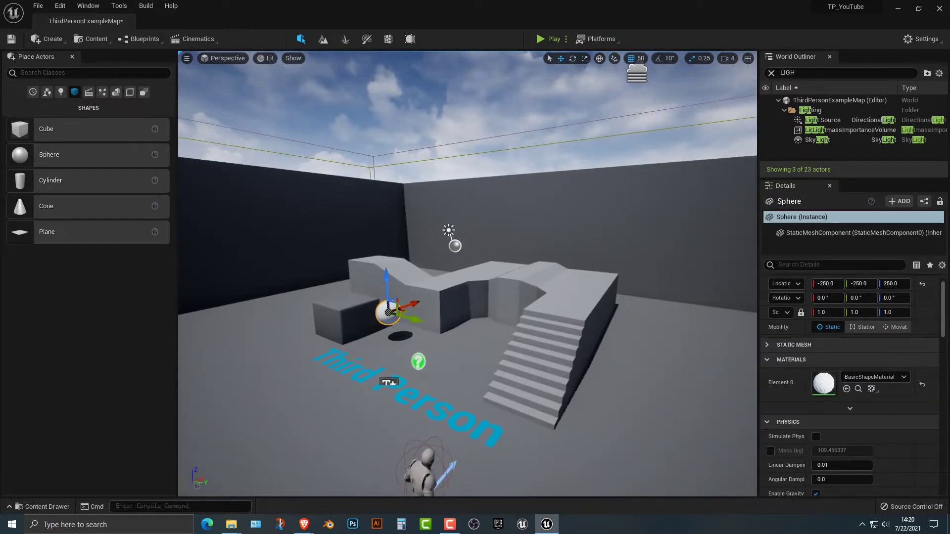
- Place a basic cube shape between the sphere and the stairs at location -200, 50, 250
left_click_drag(46, 130, 465, 341)
mouse_move(463, 309)
left_mouse_down()
mouse_move(463, 286)
mouse_move(472, 313)
left_mouse_up()
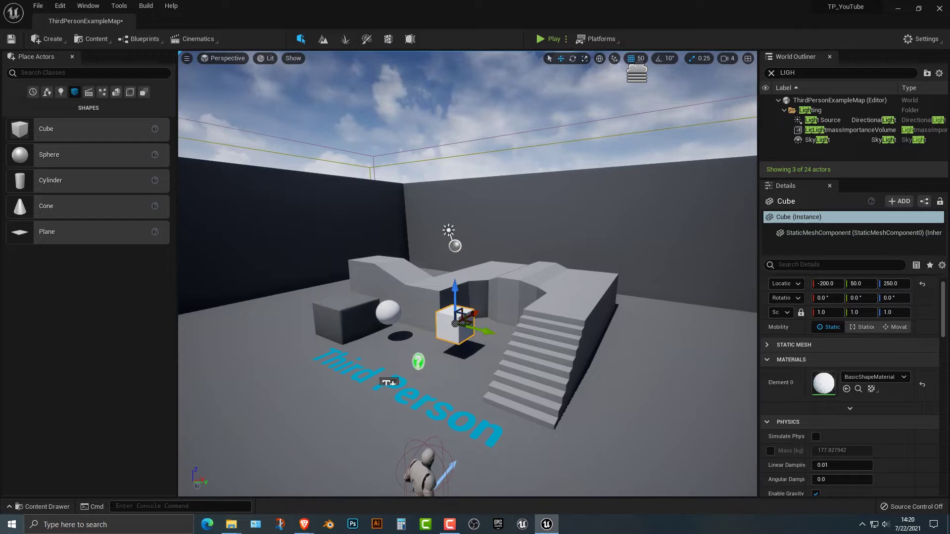
- Create a material named Emissve_Red in the main Content folder and open it for editing
left_click(42, 506)
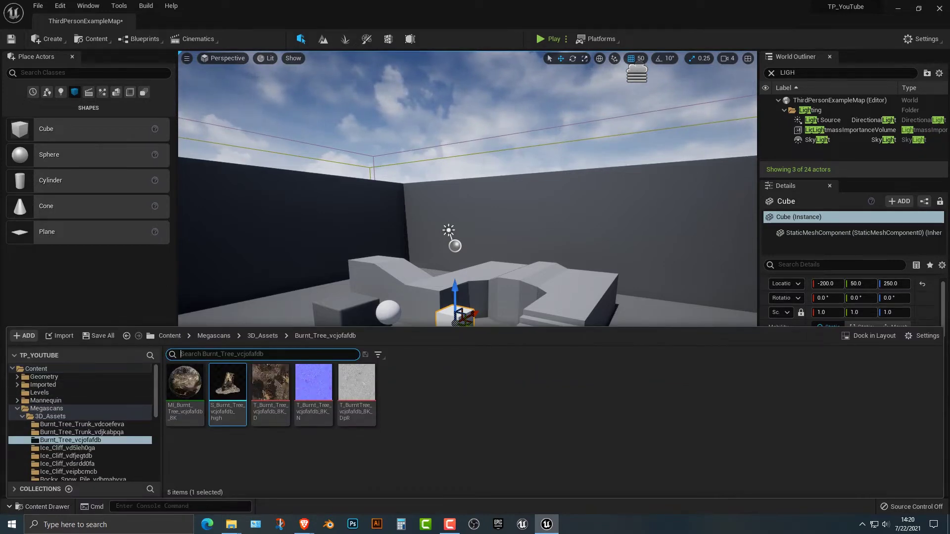
right_click(415, 470)
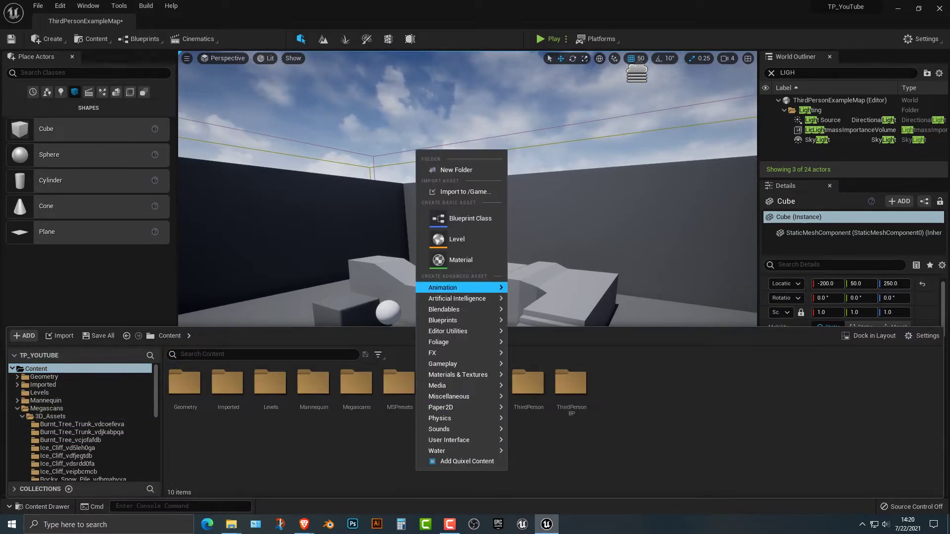
left_click(460, 260)
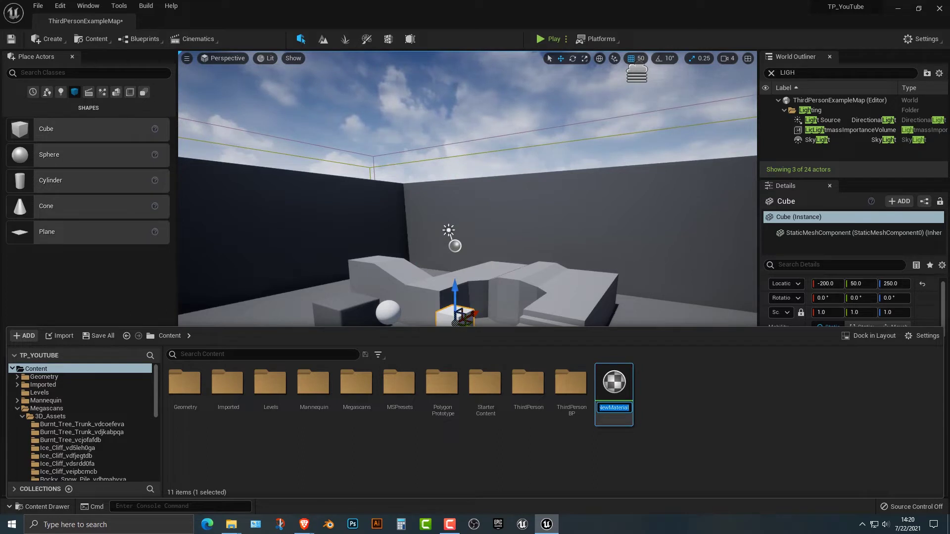
type("Em")
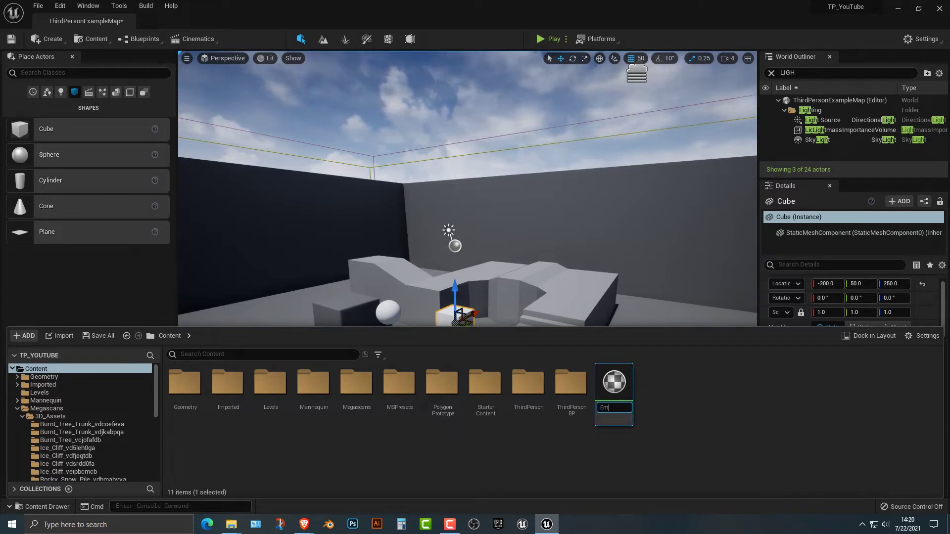
type("issve_Red")
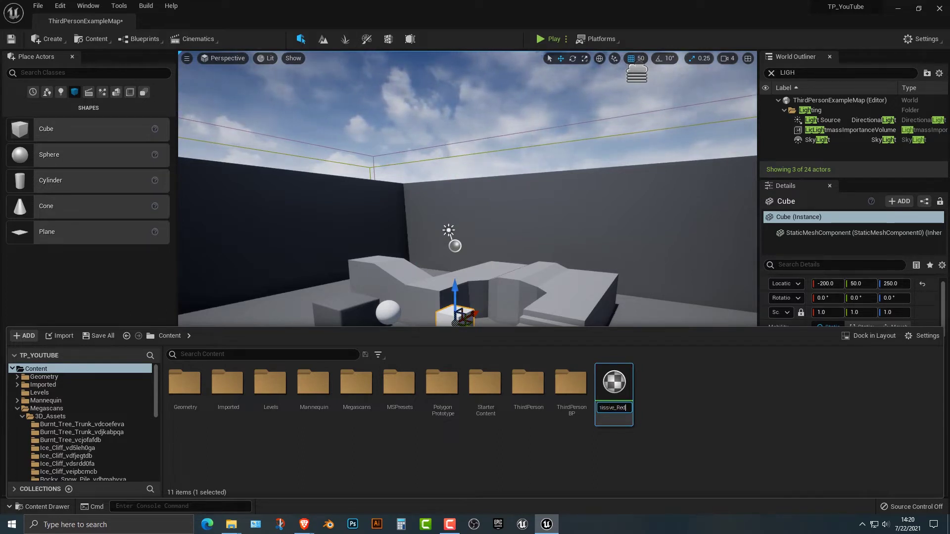
key("Return")
double_click(614, 382)
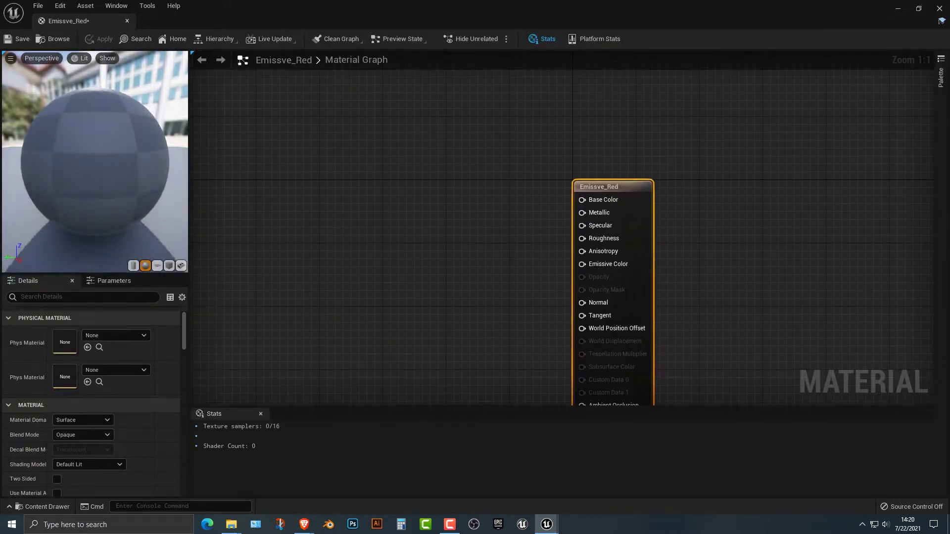
- Feed Base Color from a new Constant3Vector node and set its colour to pure red (1, 0, 0)
left_click_drag(582, 200, 388, 172)
type("const")
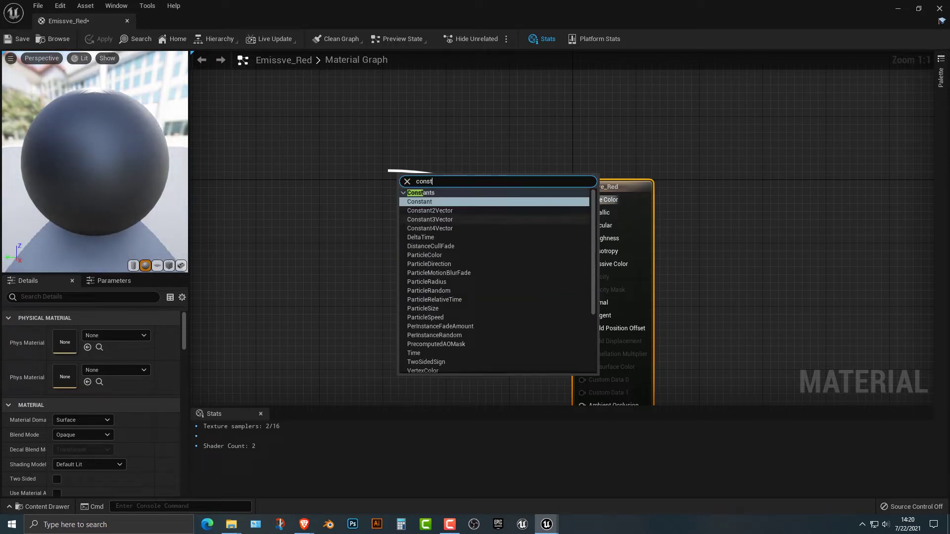
left_click(435, 219)
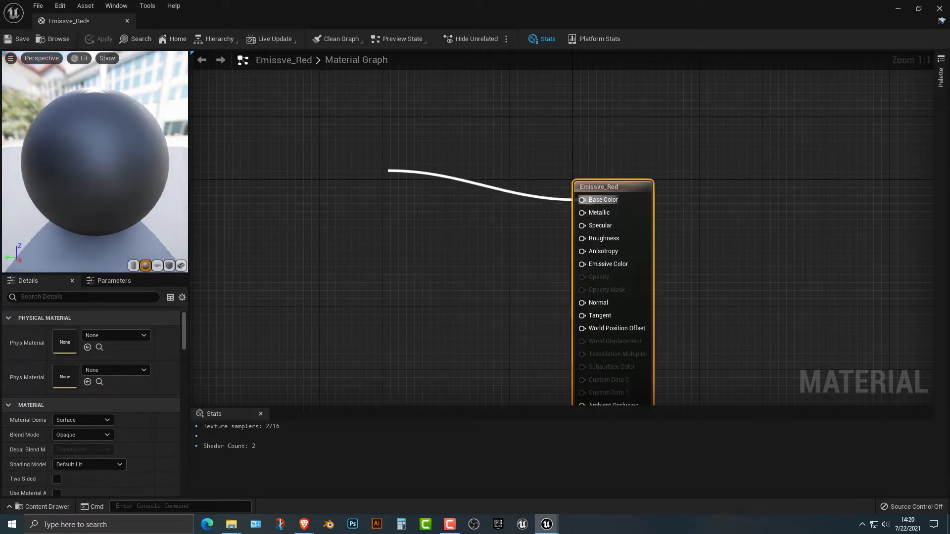
double_click(437, 223)
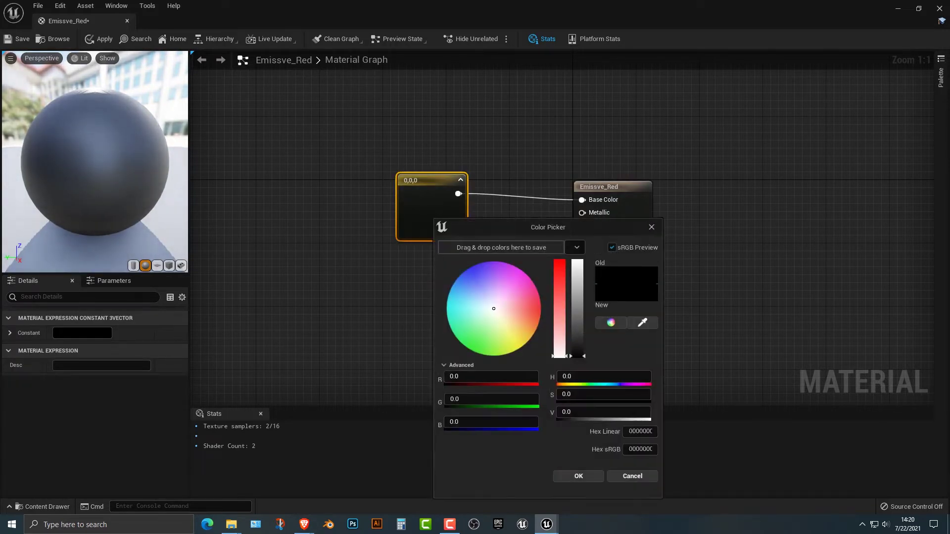
left_click(559, 263)
left_click(578, 262)
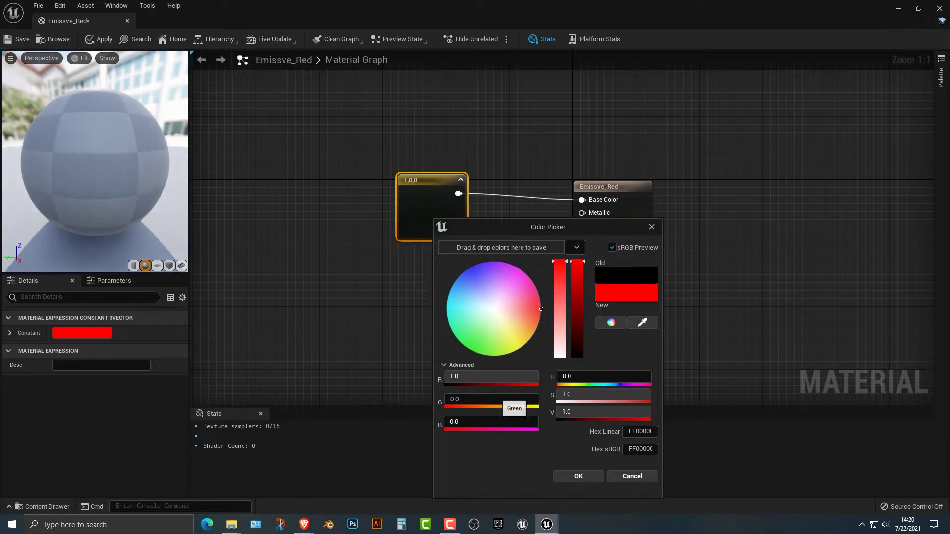
left_click(578, 476)
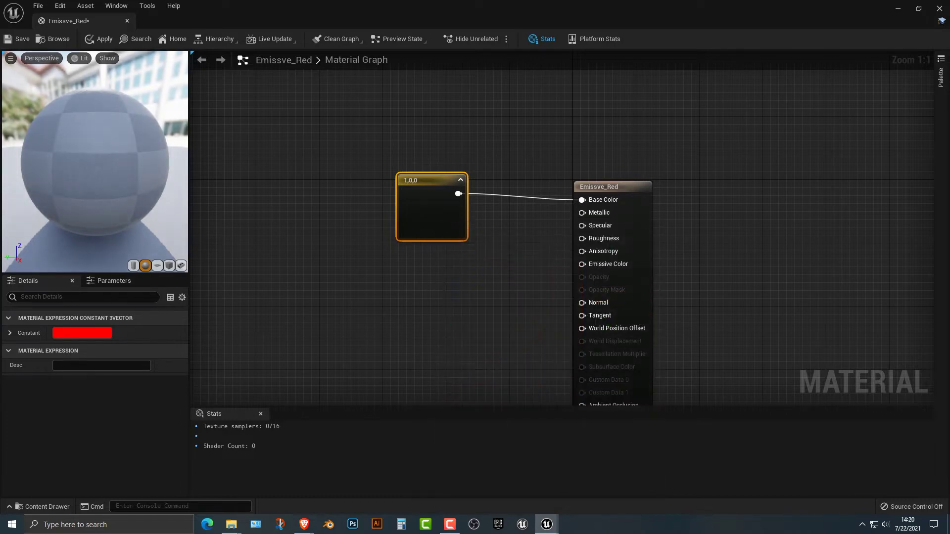
- Connect the red colour node to Emissive Color as well and move it farther from the material node
left_click_drag(581, 264, 461, 311)
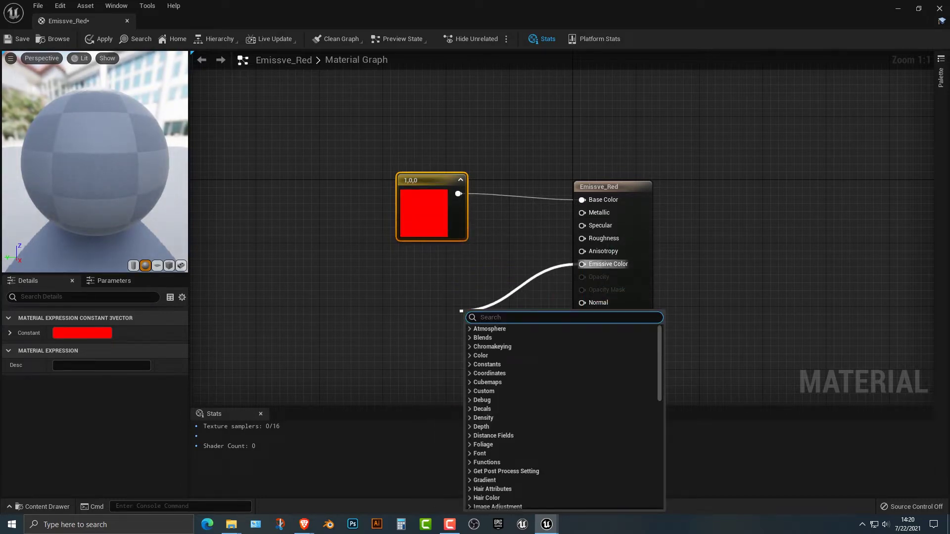
left_click_drag(458, 193, 581, 263)
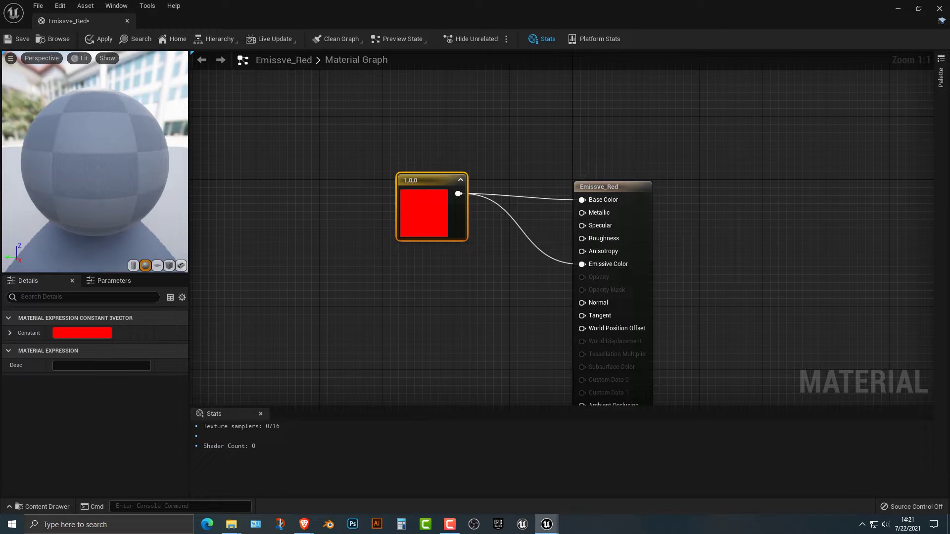
left_click_drag(428, 179, 320, 170)
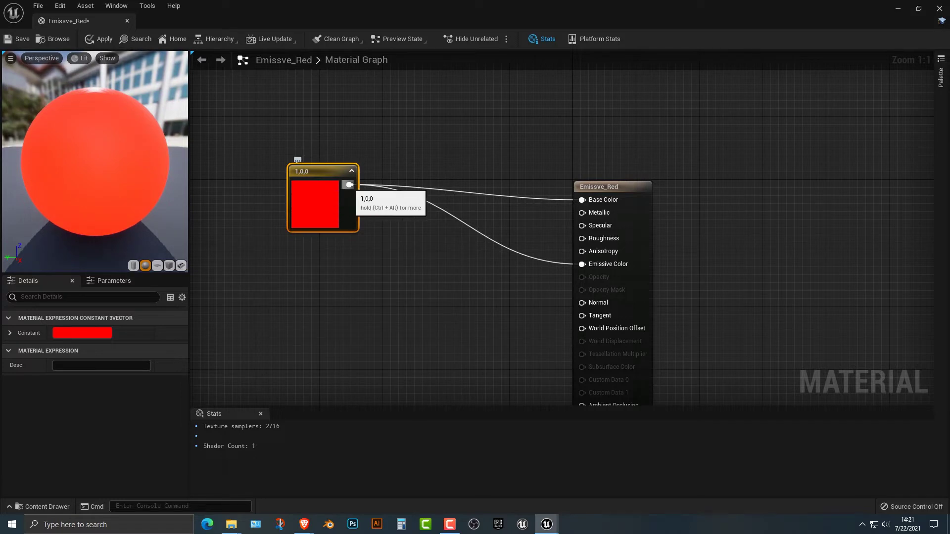
- Insert a Multiply node between the red colour node and the Emissive Color input
left_click_drag(581, 263, 471, 280)
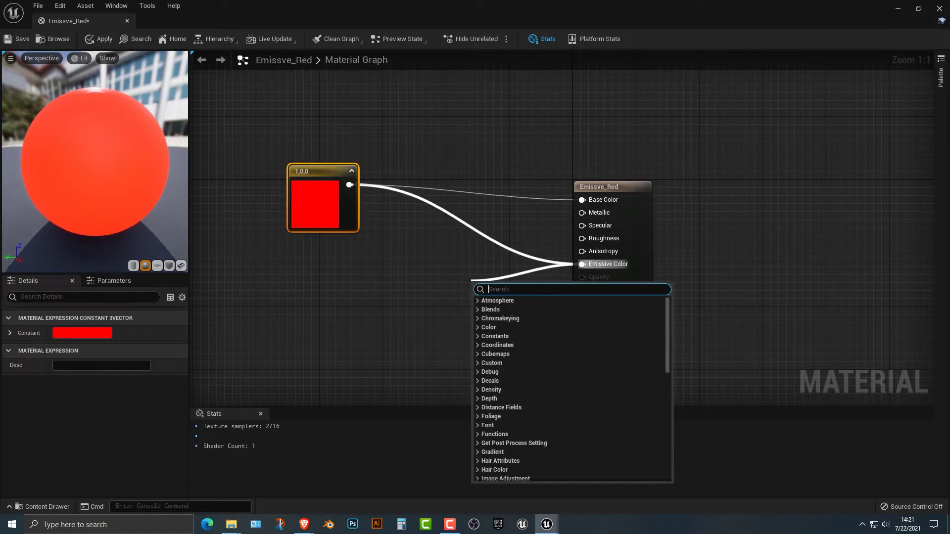
type("multip")
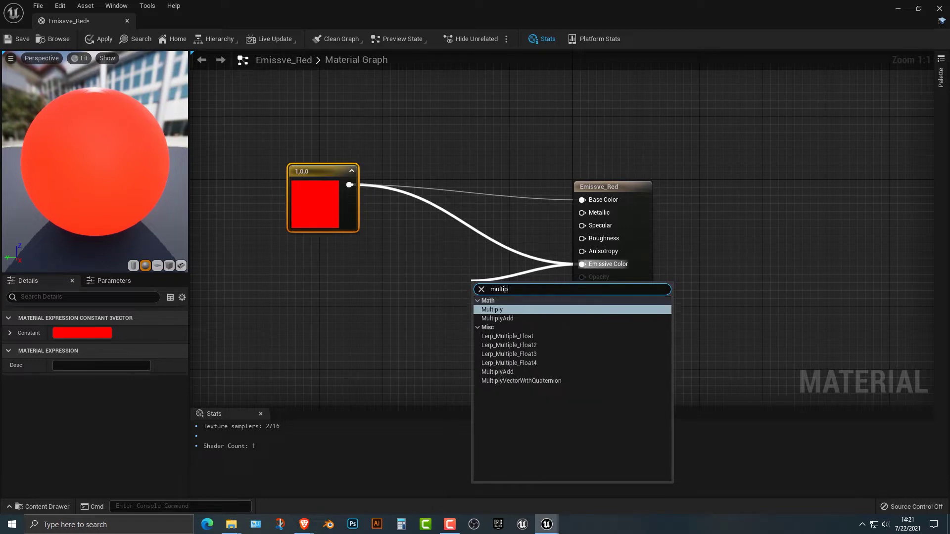
key("Return")
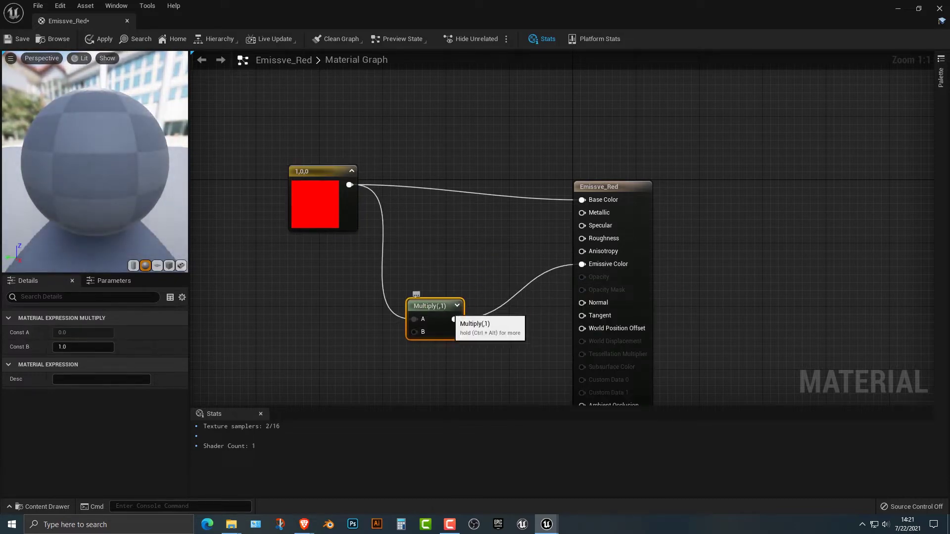
- Attach a Constant node to the Multiply node's B input and set its value to 500
left_click_drag(482, 302, 394, 334)
type("consta")
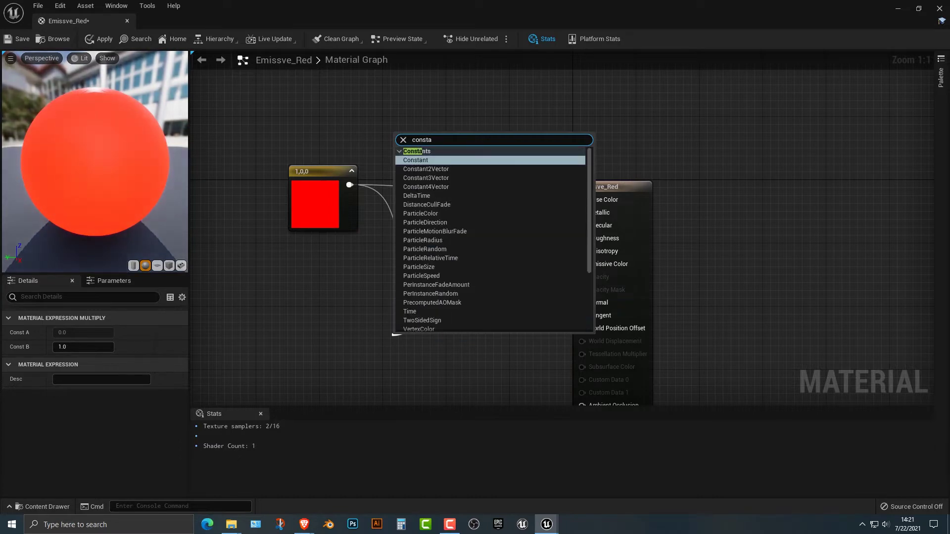
key("Return")
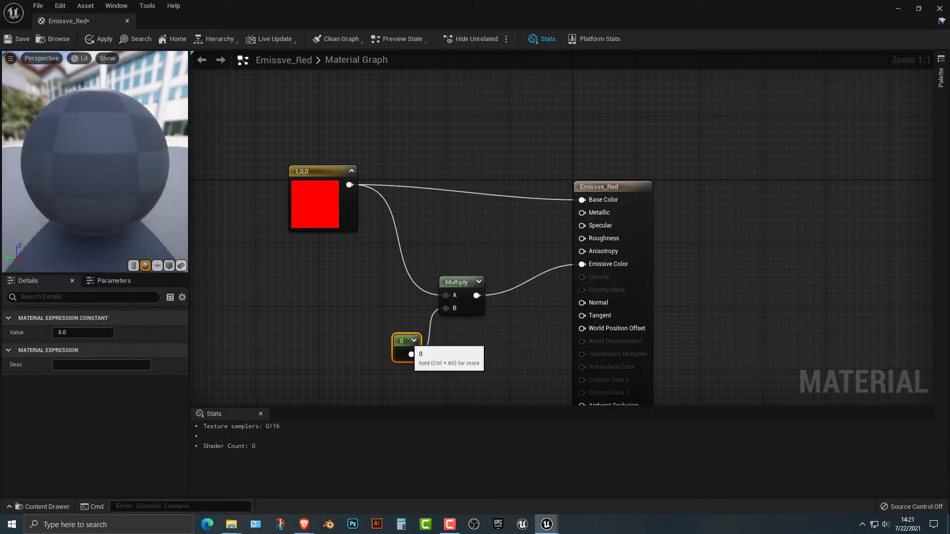
left_click_drag(405, 330, 366, 331)
left_click(82, 332)
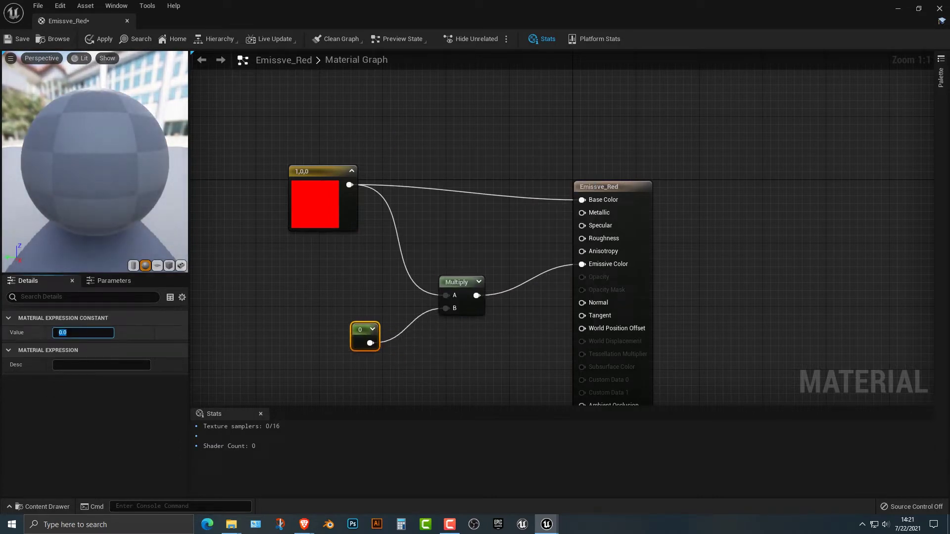
key("Return")
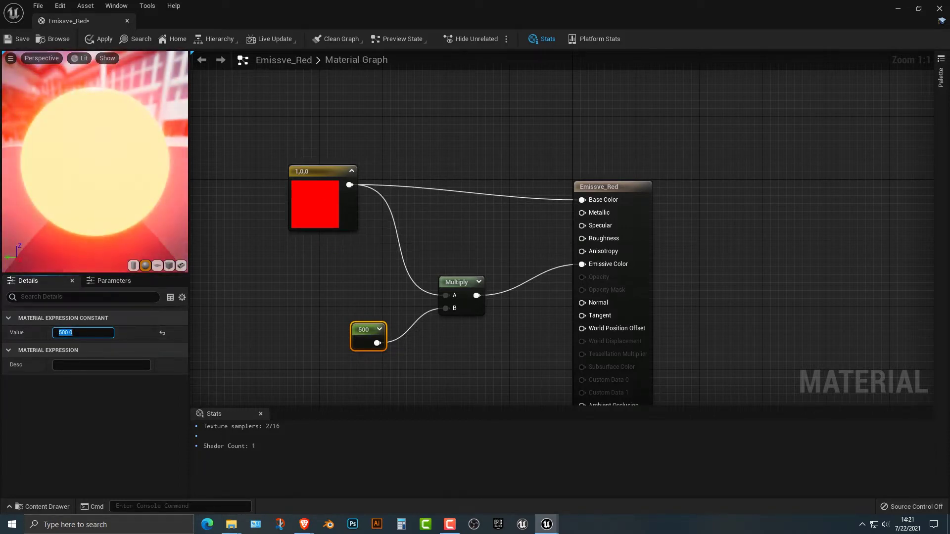
- Save the material, dock its editor beside the level editor and return to ThirdPersonExampleMap
left_click(18, 42)
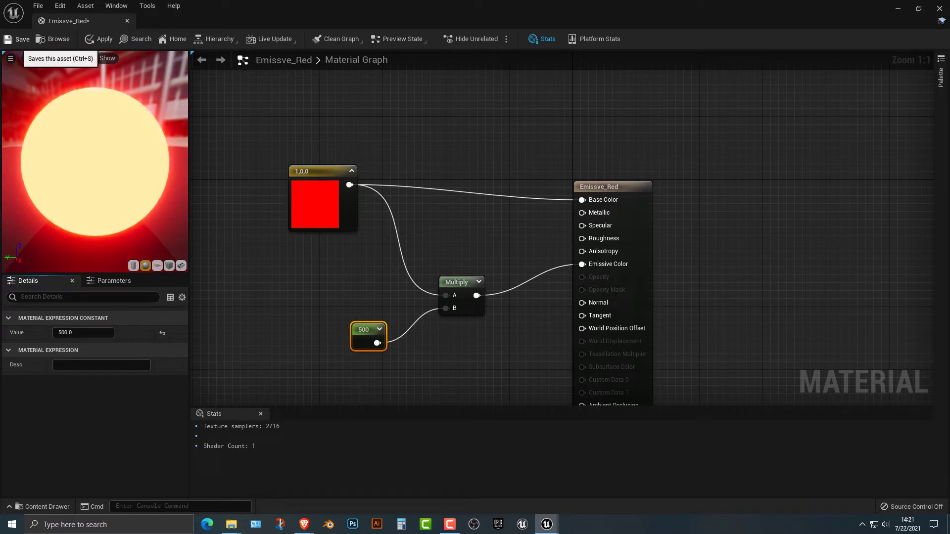
left_click(20, 39)
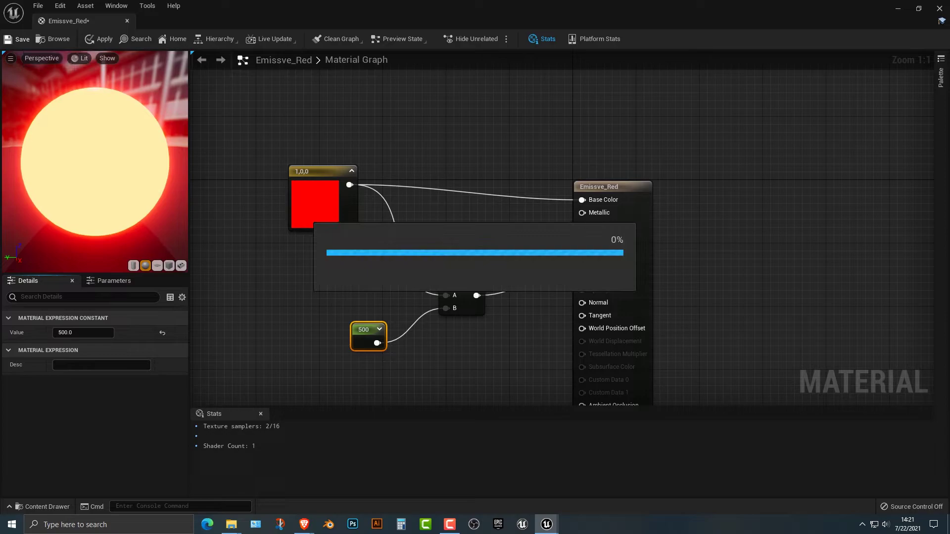
left_click_drag(67, 21, 207, 21)
left_click(94, 21)
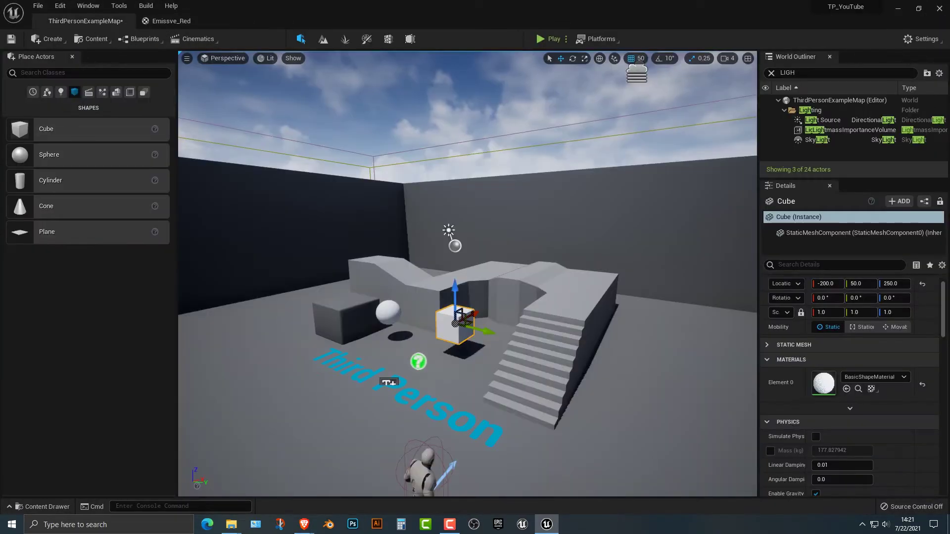
- Assign the Emissve_Red material to the cube and move the cube to location -150, 100, 250
left_click(873, 377)
type("e")
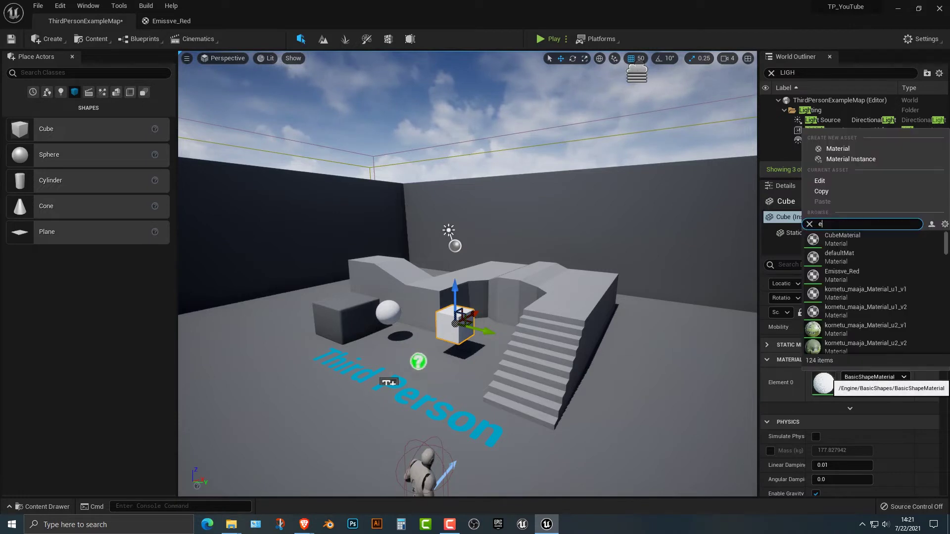
type("miss")
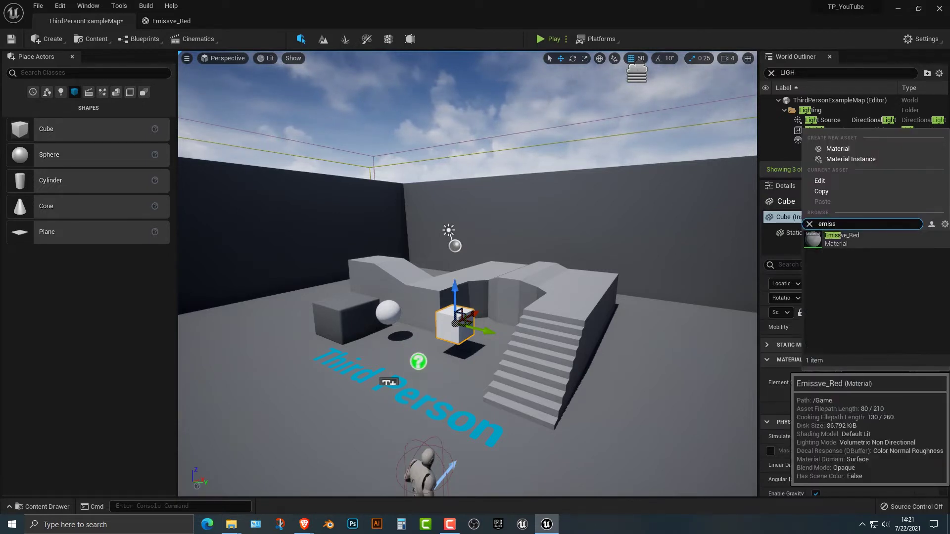
left_click(841, 239)
left_click_drag(470, 321, 493, 313)
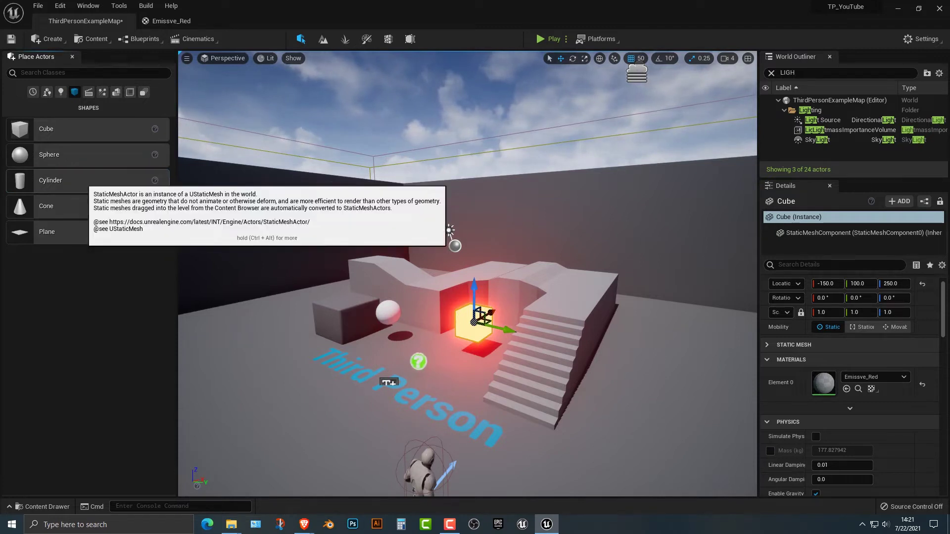
- Place a basic cylinder shape between the sphere and the glowing cube at location -250, -100, 250
left_click_drag(47, 180, 418, 324)
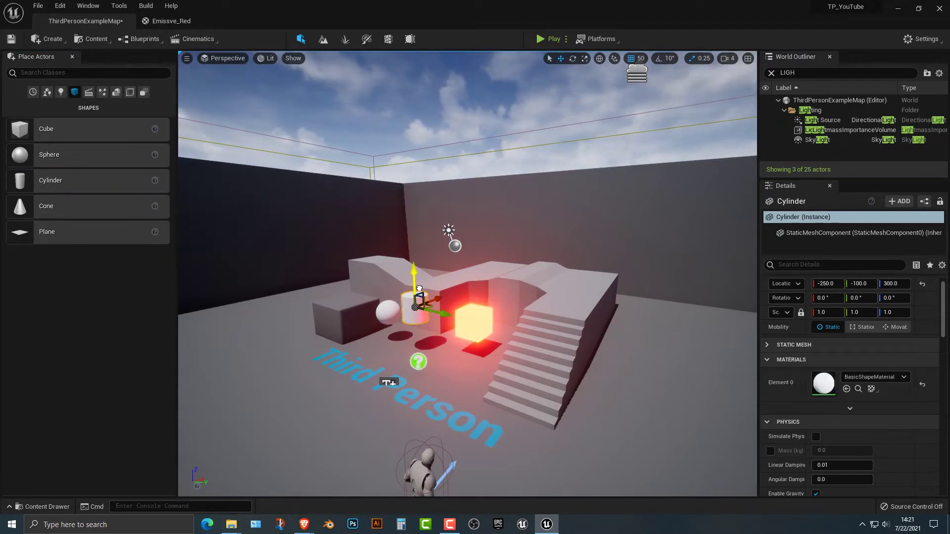
left_click_drag(419, 289, 419, 304)
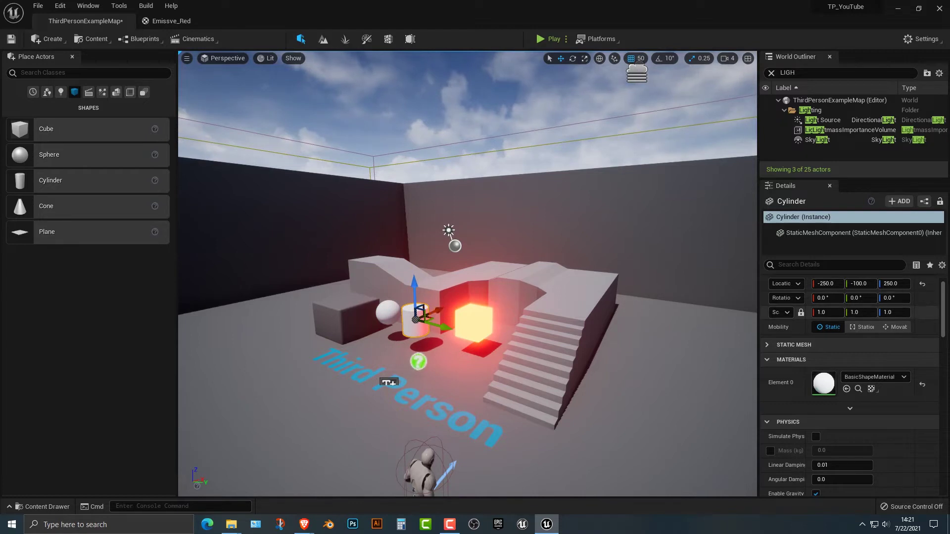
left_click(896, 312)
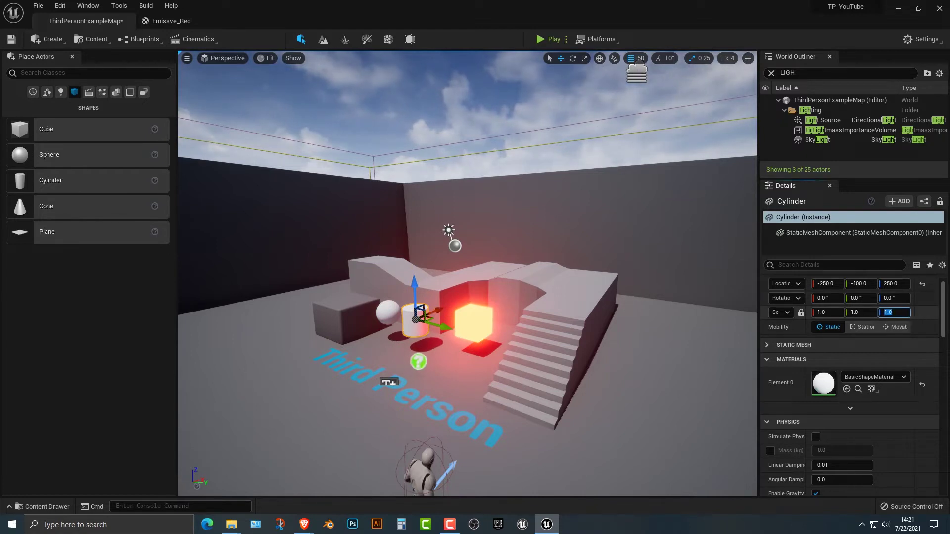
key("Return")
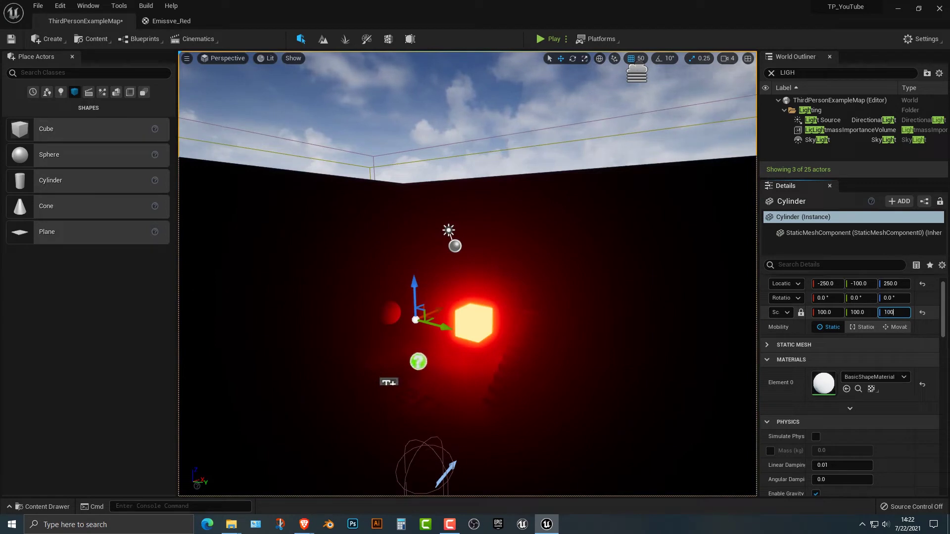
key("ctrl+z")
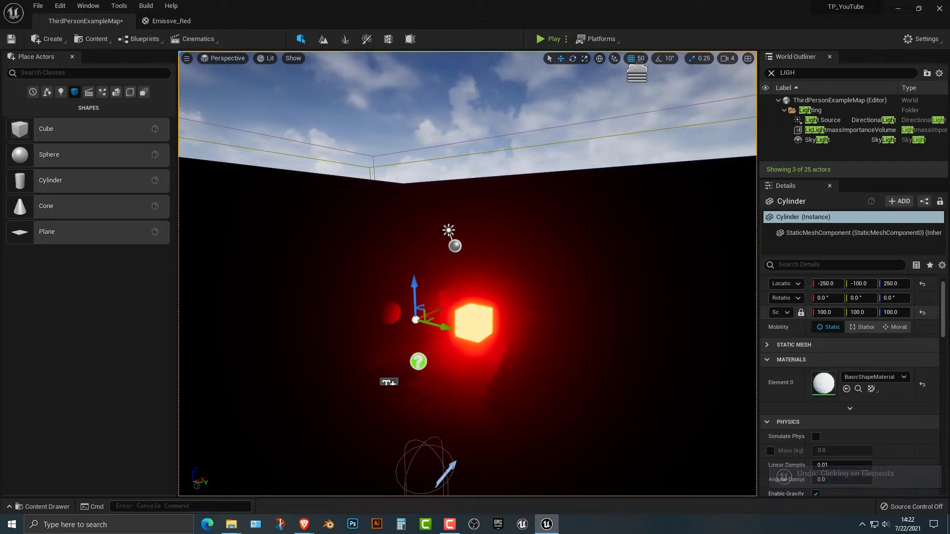
left_click(827, 312)
type("1")
key("Return")
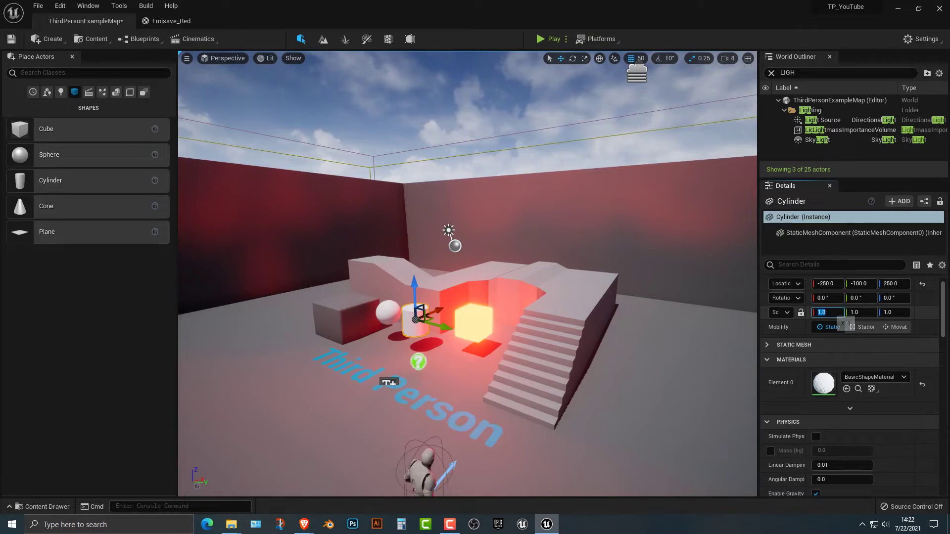
- Scale the cylinder to 0.1, 0.1, 10 and move it to location -200, -100, 350
type("0.1")
key("Tab")
type("0.1")
key("Tab")
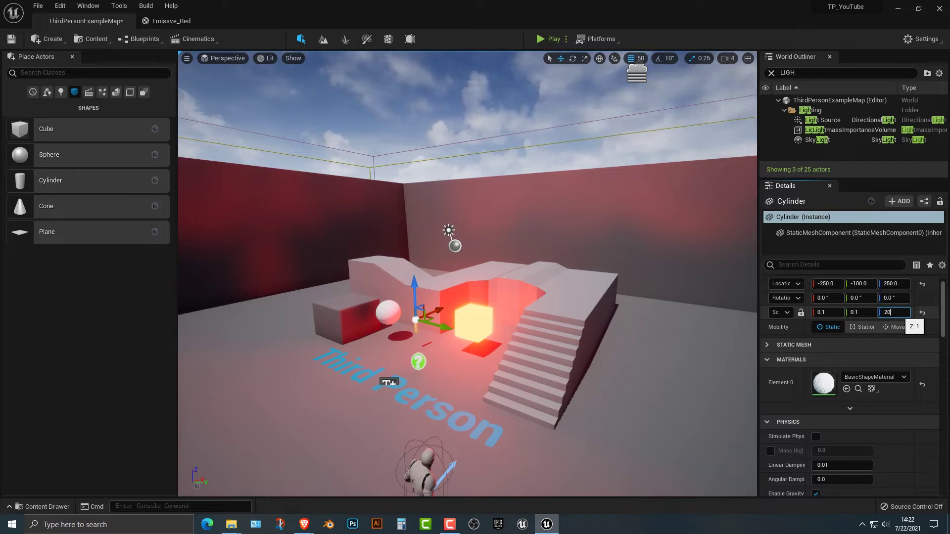
key("Return")
type("10")
key("Return")
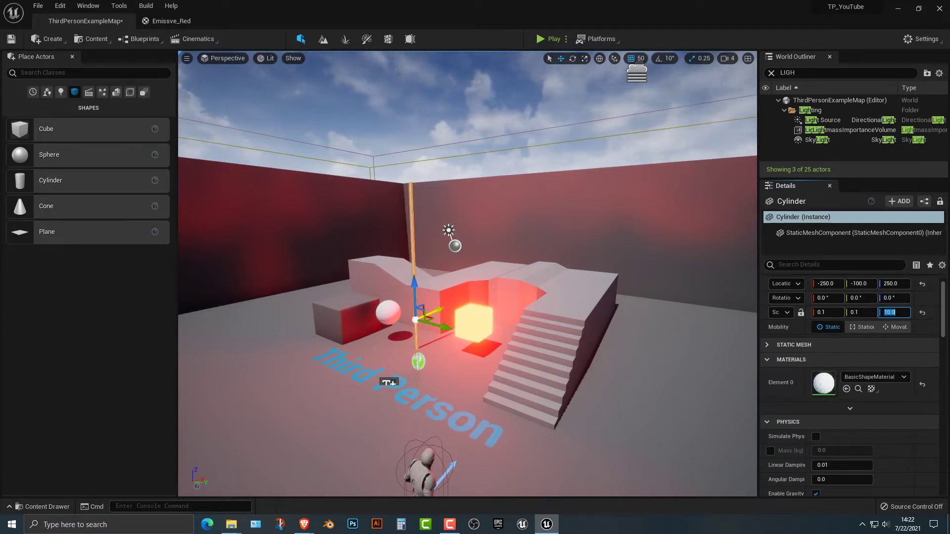
left_click_drag(438, 311, 420, 258)
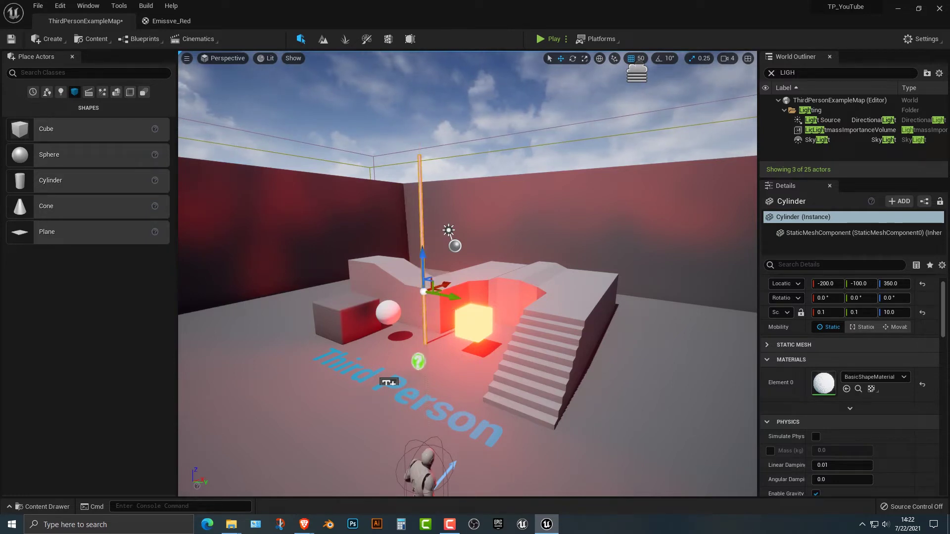
- Select the sphere in the level and duplicate the Emissve_Red material as Emissve_Blue
left_click(388, 312)
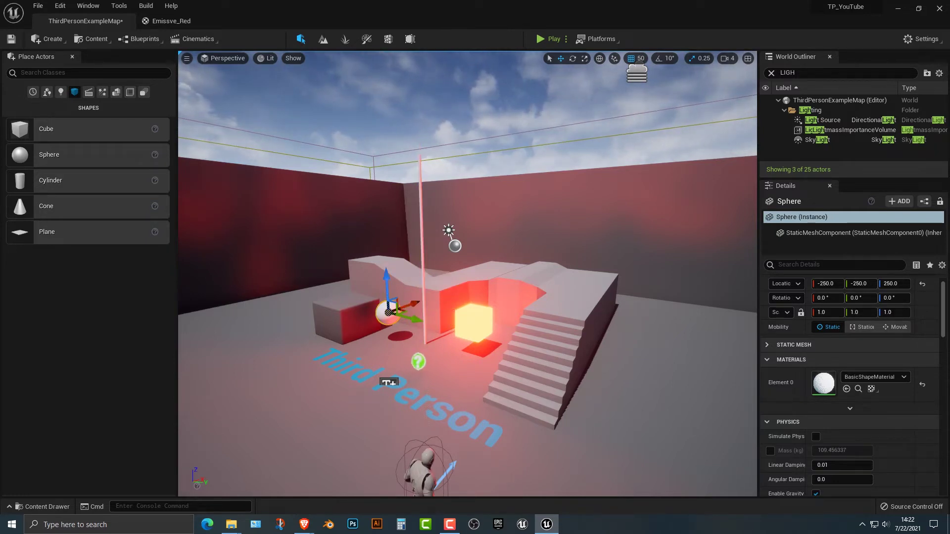
key("ctrl+space")
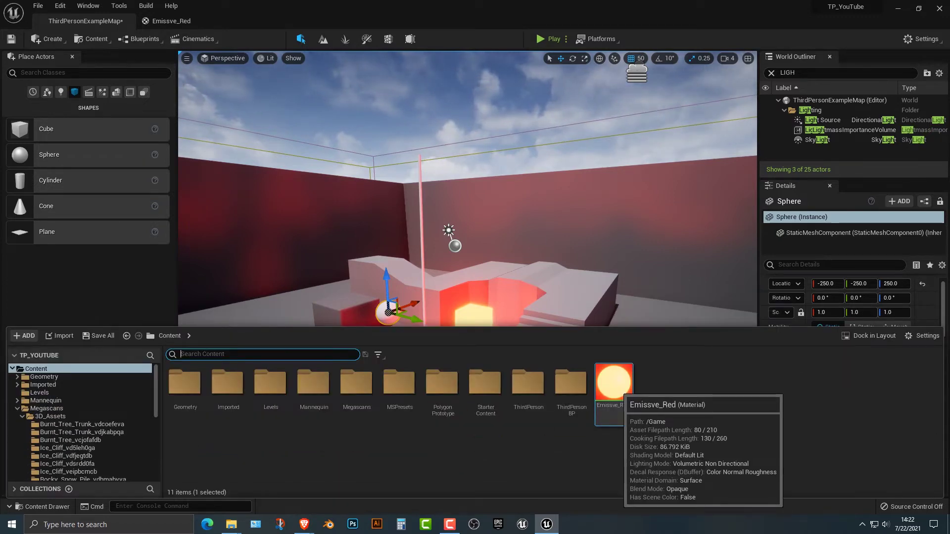
right_click(618, 393)
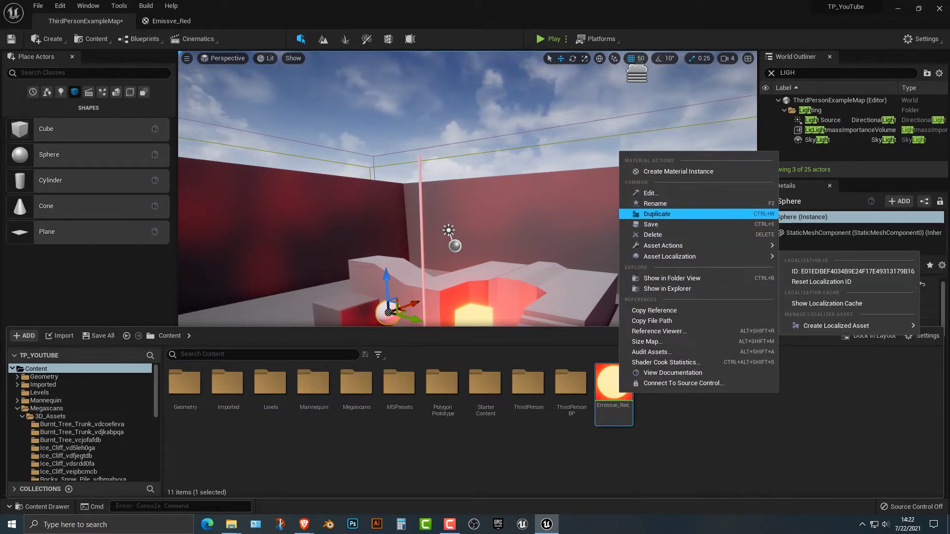
left_click(658, 213)
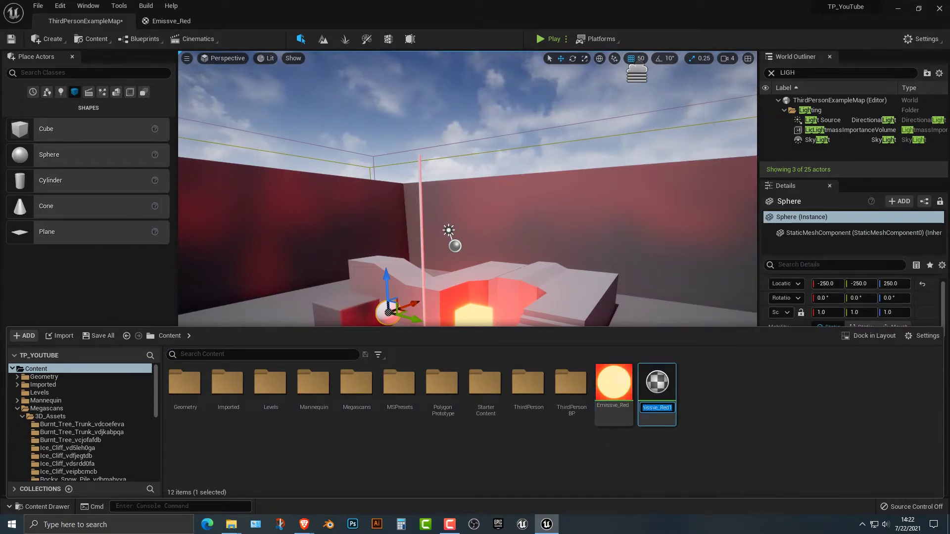
left_click(669, 407)
key("BackSpace")
key("BackSpace")
key("BackSpace")
key("BackSpace")
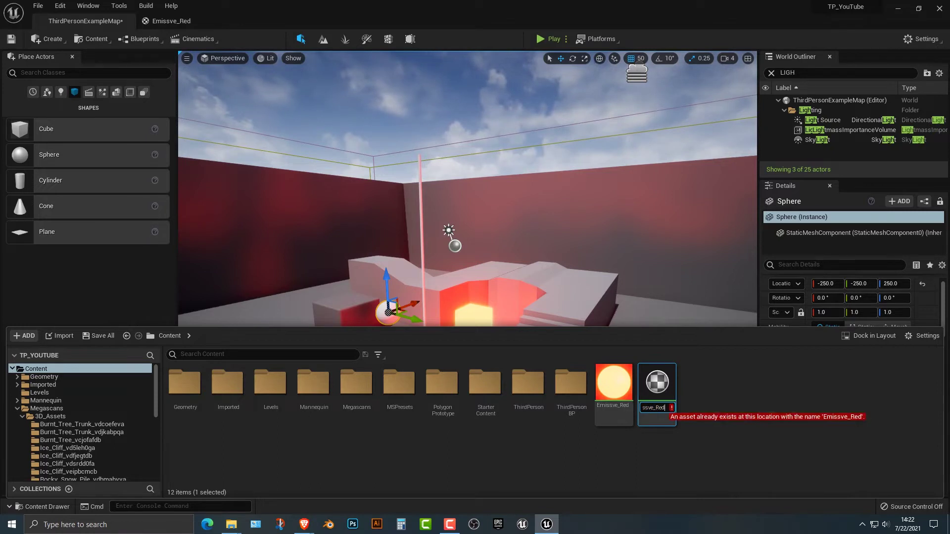
type("Blue")
key("Return")
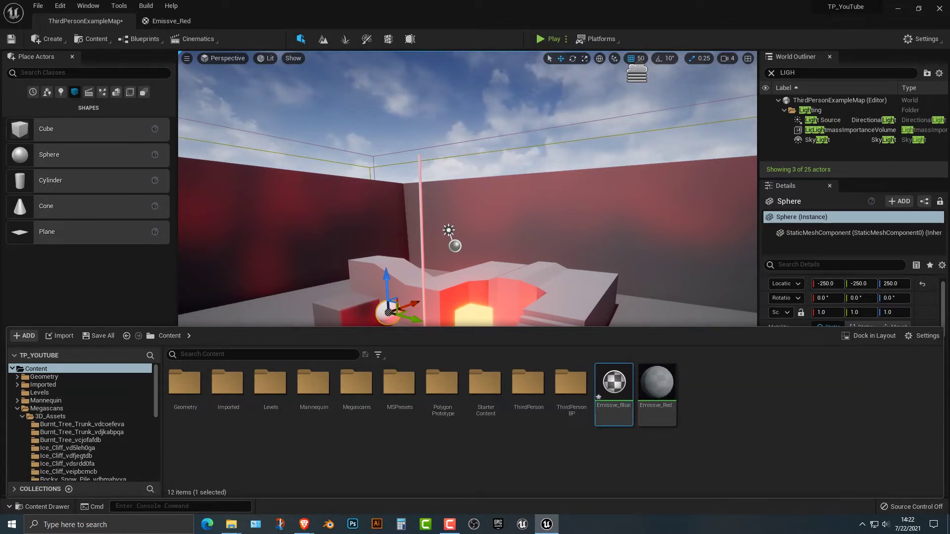
- Change the color constant of Emissve_Blue to blue, about 0, 0.0686, 1, and save the material
double_click(613, 384)
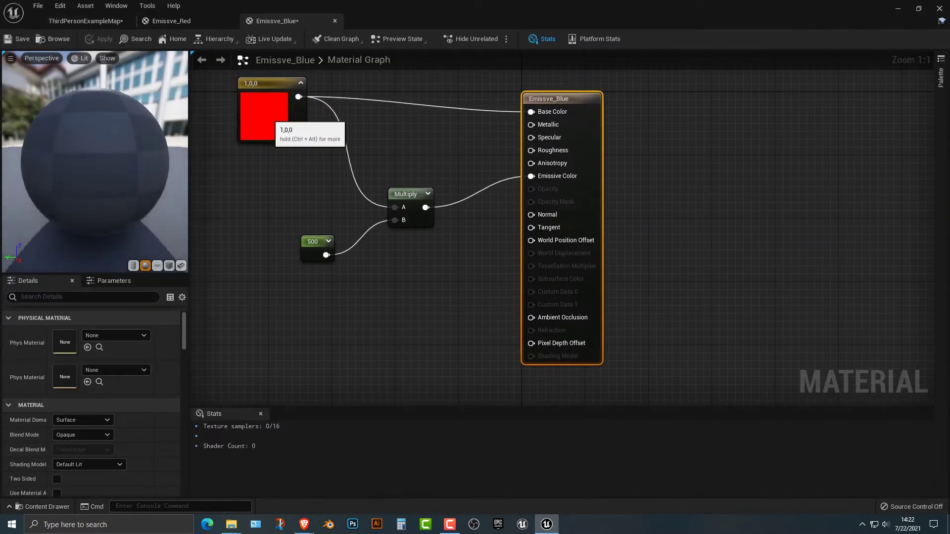
double_click(264, 116)
mouse_move(377, 209)
left_mouse_down()
mouse_move(341, 173)
mouse_move(303, 169)
left_mouse_up()
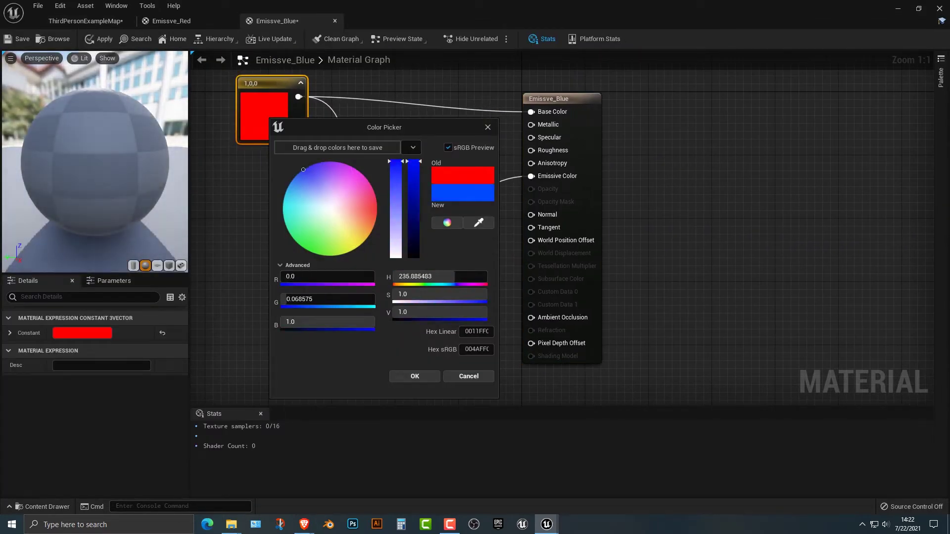
left_click(414, 375)
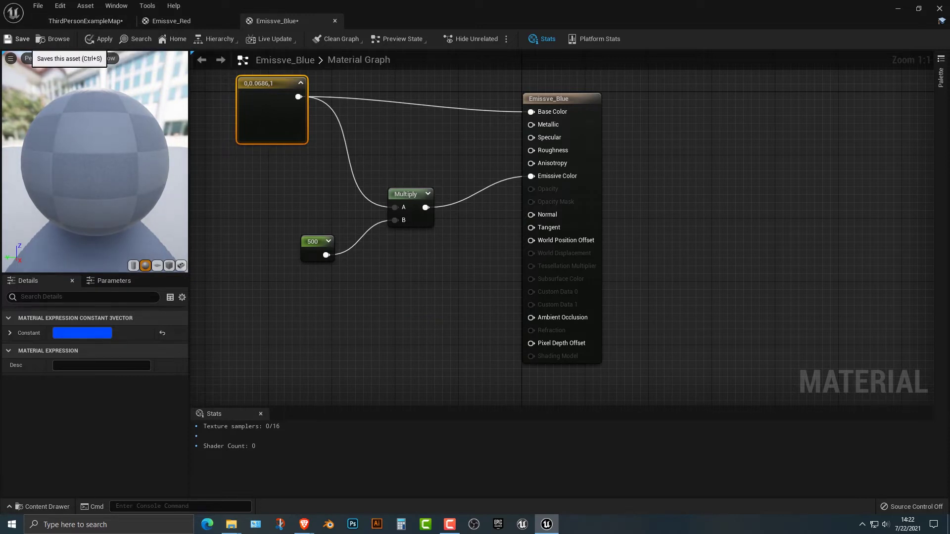
left_click(19, 39)
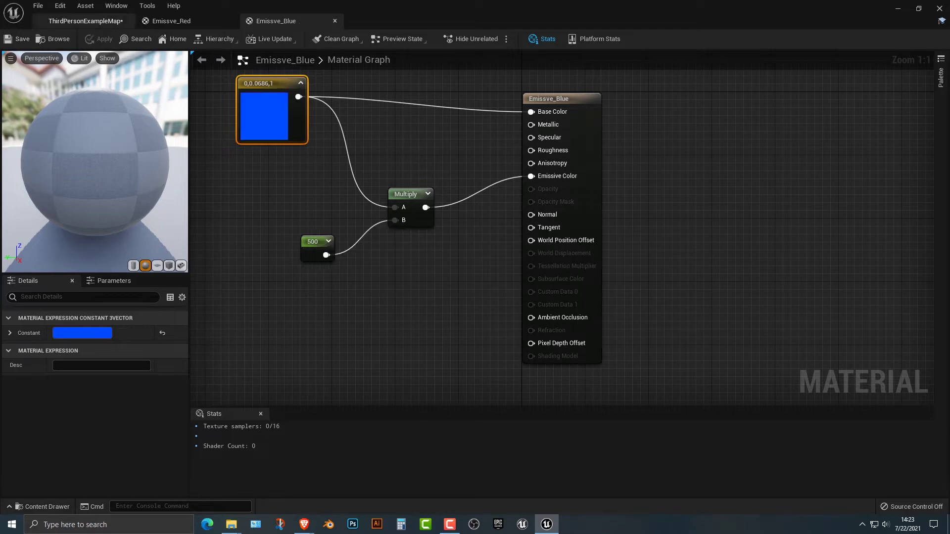
- Return to ThirdPersonExampleMap and assign the Emissve_Blue material to the sphere
left_click(85, 21)
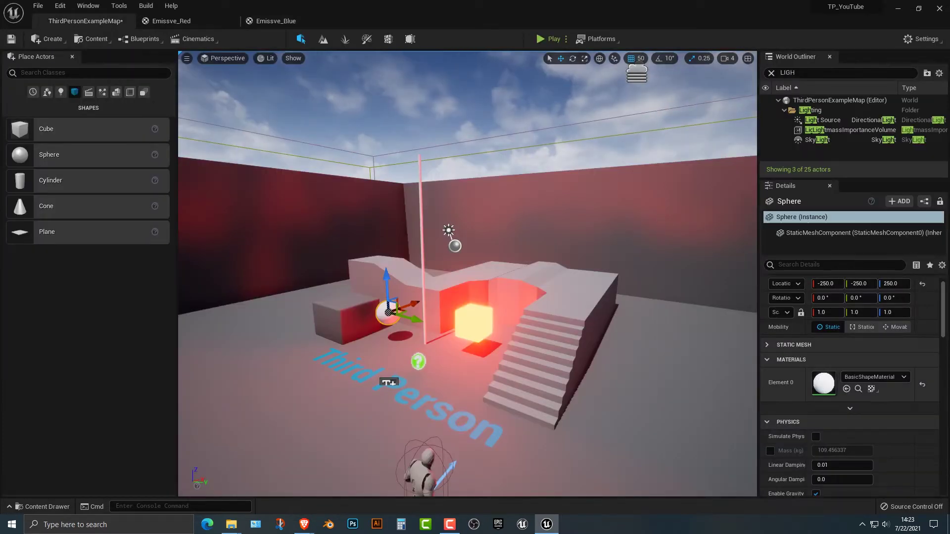
left_click(874, 377)
type("em")
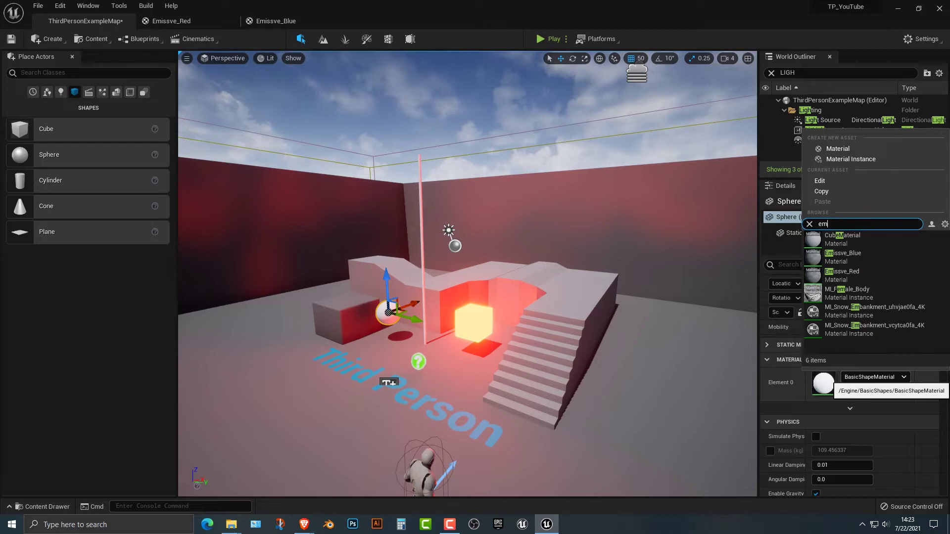
type("i")
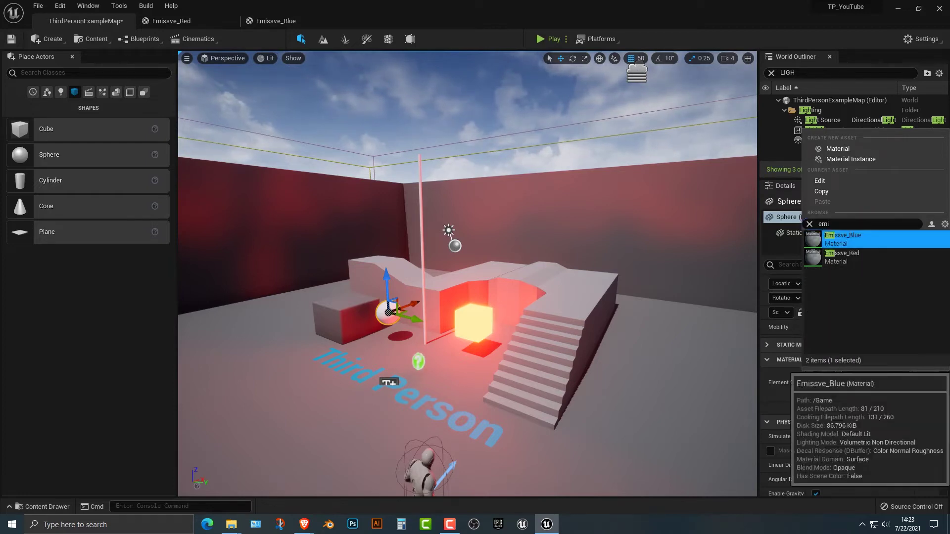
left_click(842, 239)
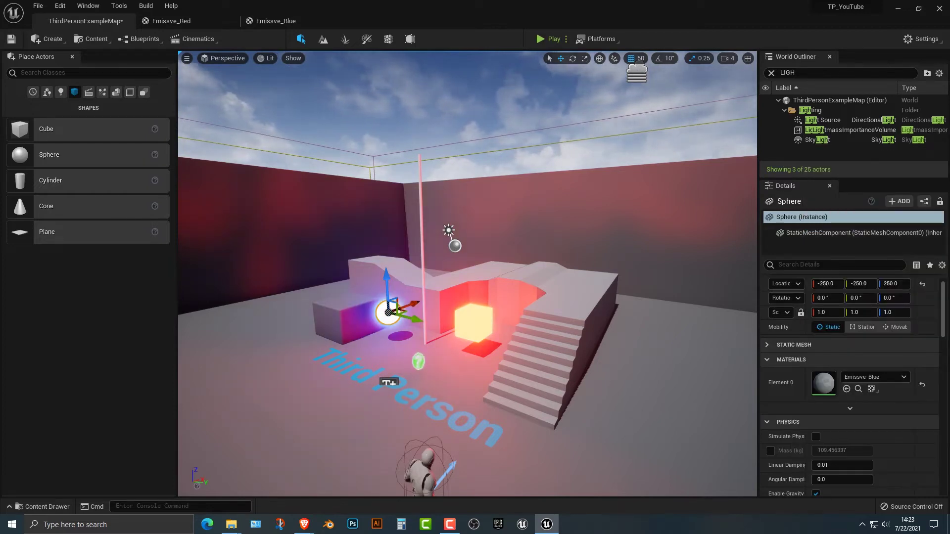
- Duplicate the Emissve_Red material as Emissve_Purple
key("ctrl+space")
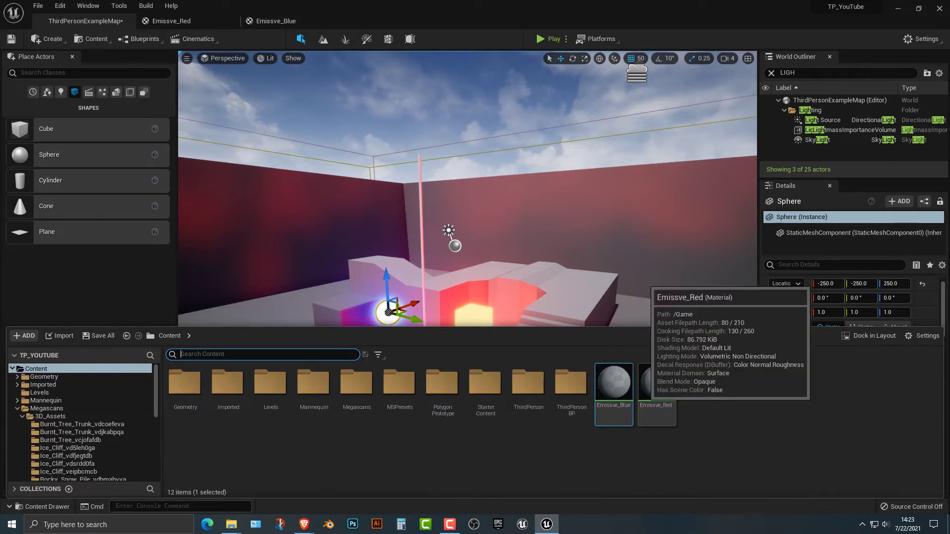
right_click(653, 388)
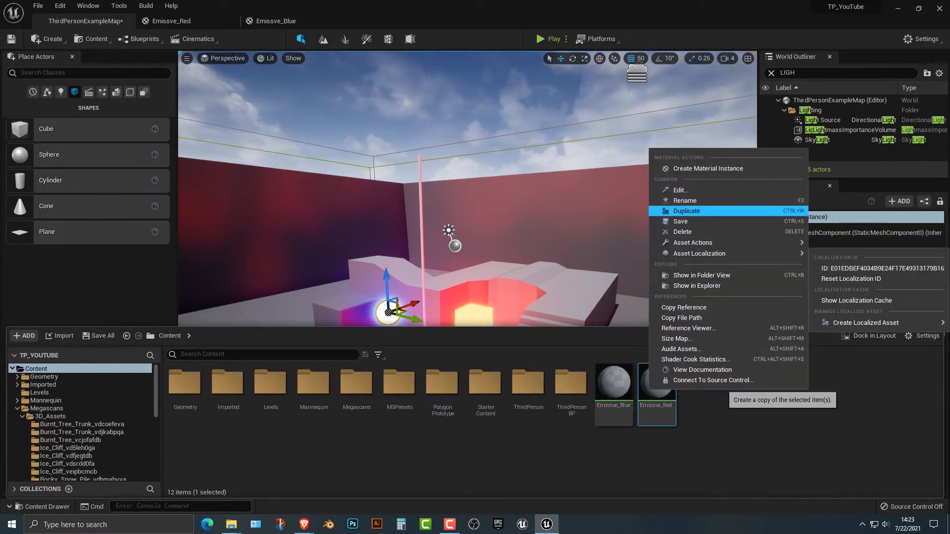
left_click(687, 211)
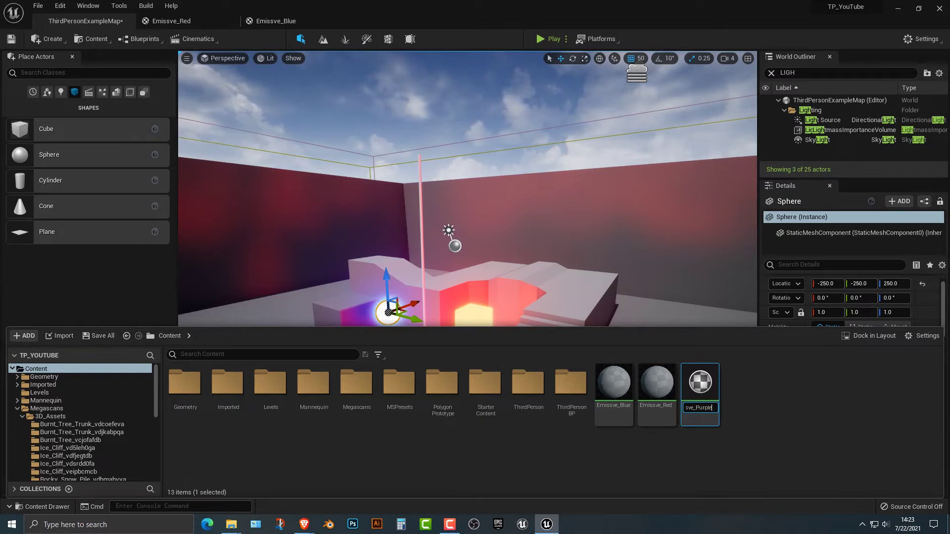
type("Emissve_Purple")
key("Return")
- Change the color constant of Emissve_Purple to purple, about 0.27, 0.0697, 0.734, and save the material
double_click(656, 383)
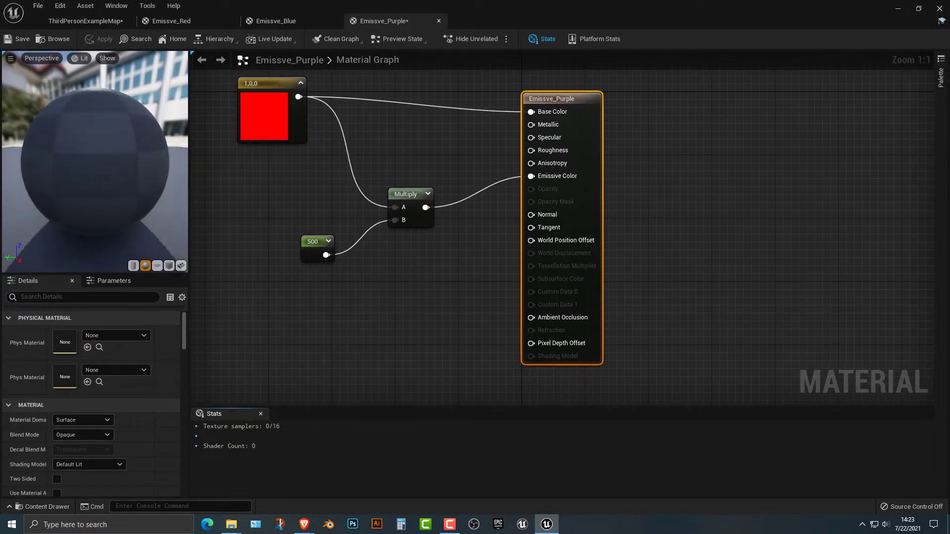
double_click(265, 109)
left_click(352, 165)
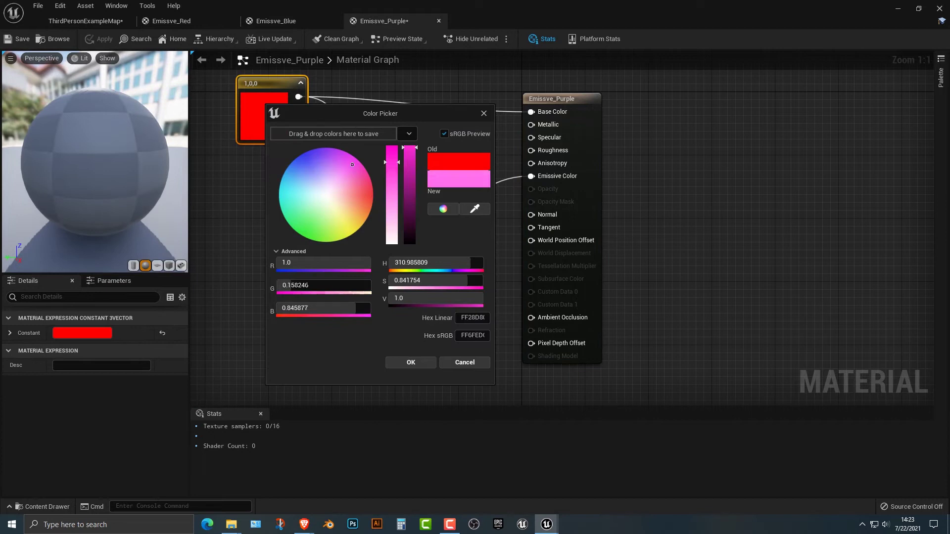
left_click_drag(352, 164, 317, 152)
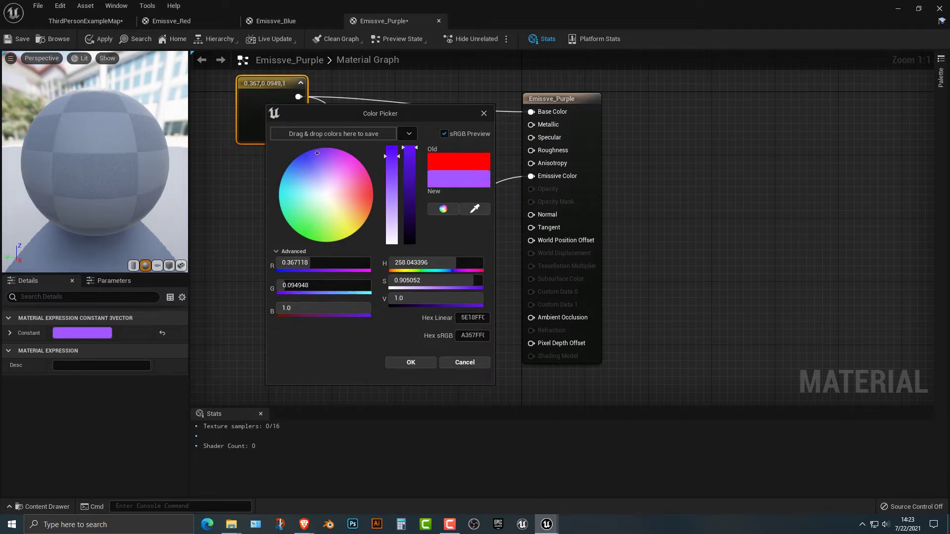
left_click_drag(410, 148, 409, 173)
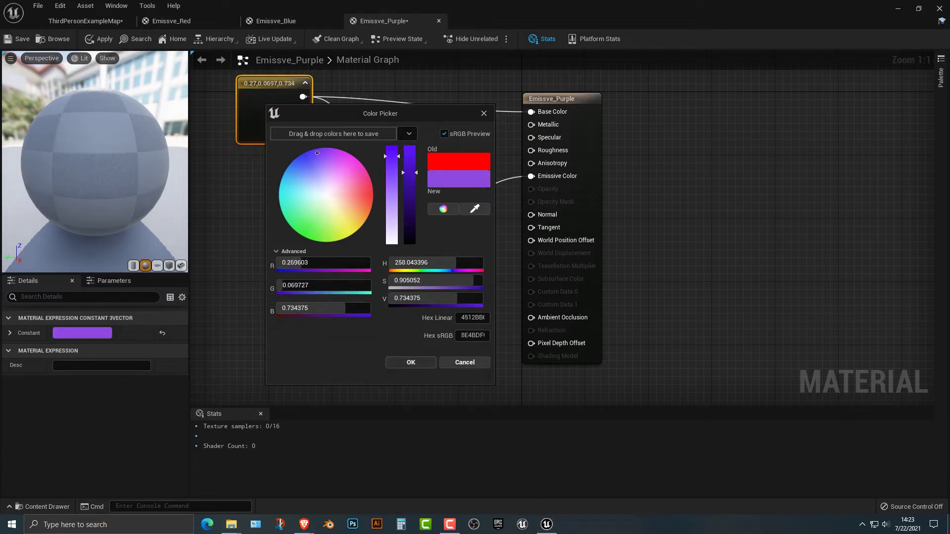
key("Return")
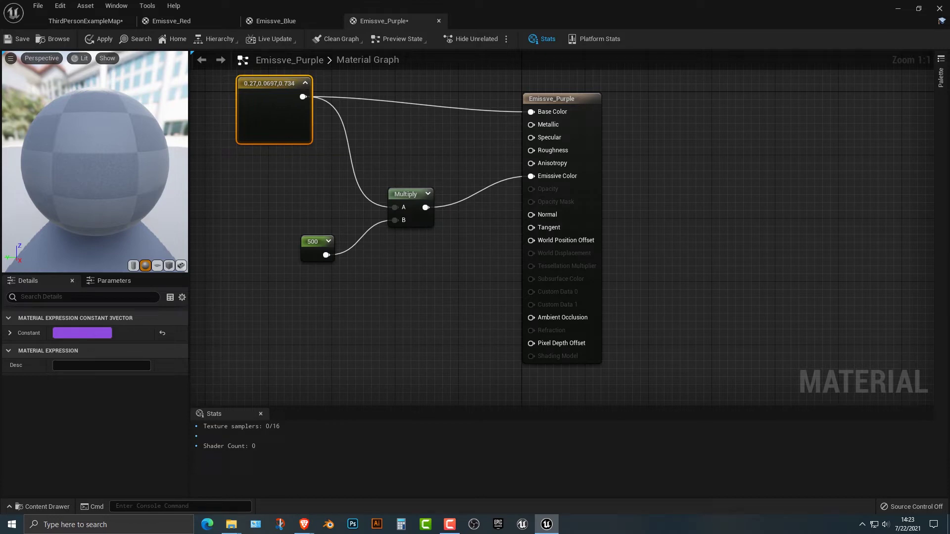
left_click(20, 40)
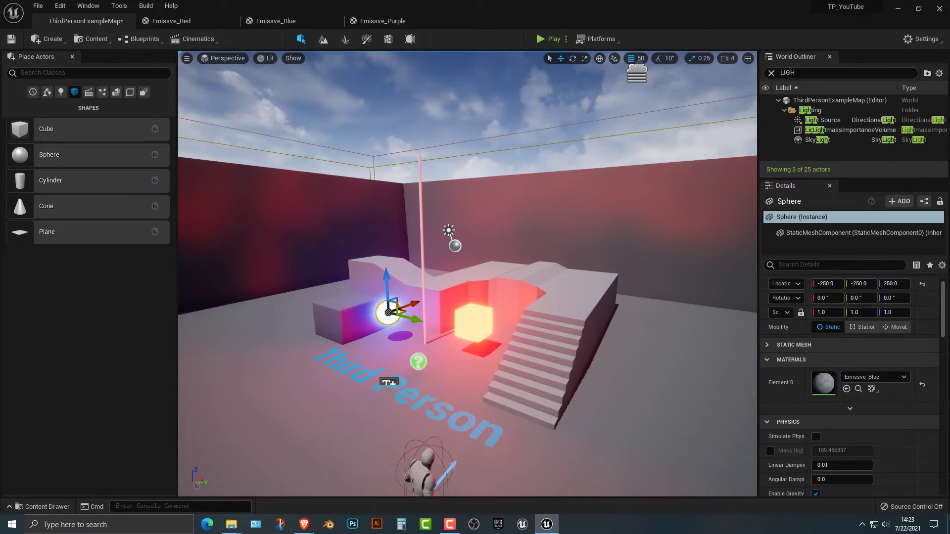
- Assign the Emissve_Purple material to the thin tall cylinder in the level
left_click(466, 118)
left_click(419, 223)
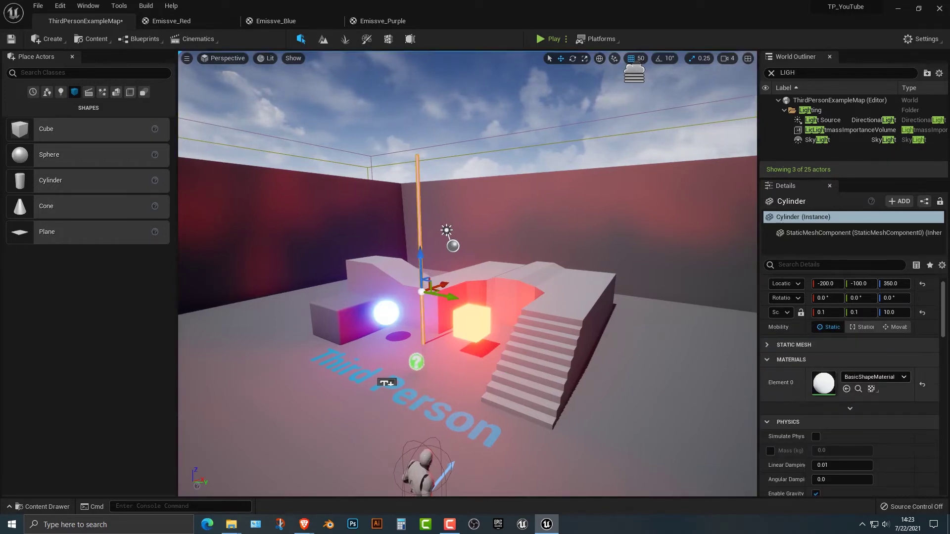
left_click(875, 377)
type("emis")
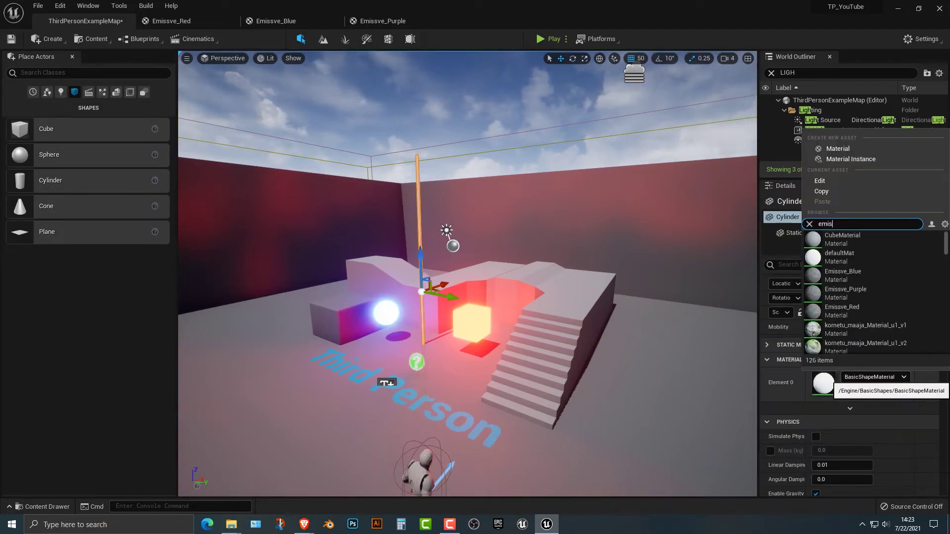
type("s")
left_click(846, 257)
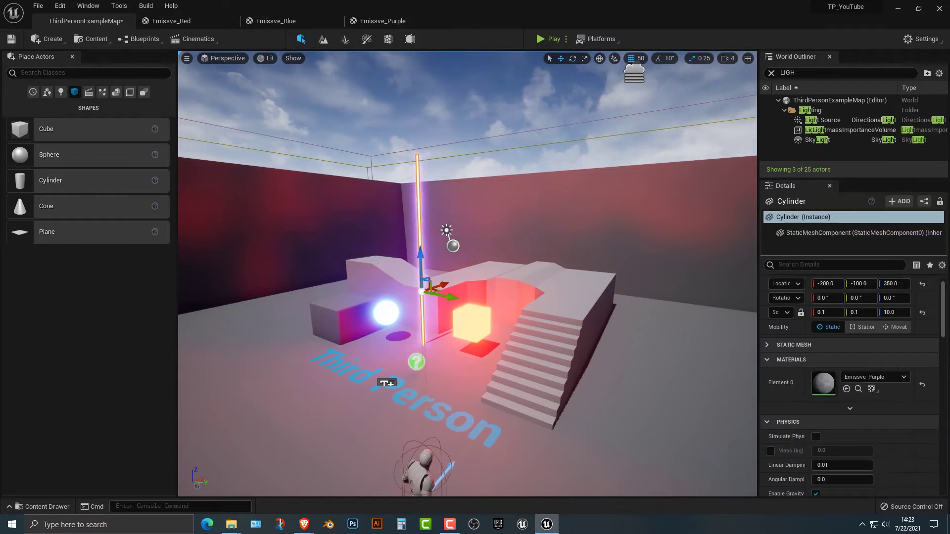
- Move the purple glowing cylinder along its Y axis past the sphere to the side wall, and select the sphere
left_click_drag(445, 298, 279, 281)
left_click(386, 312)
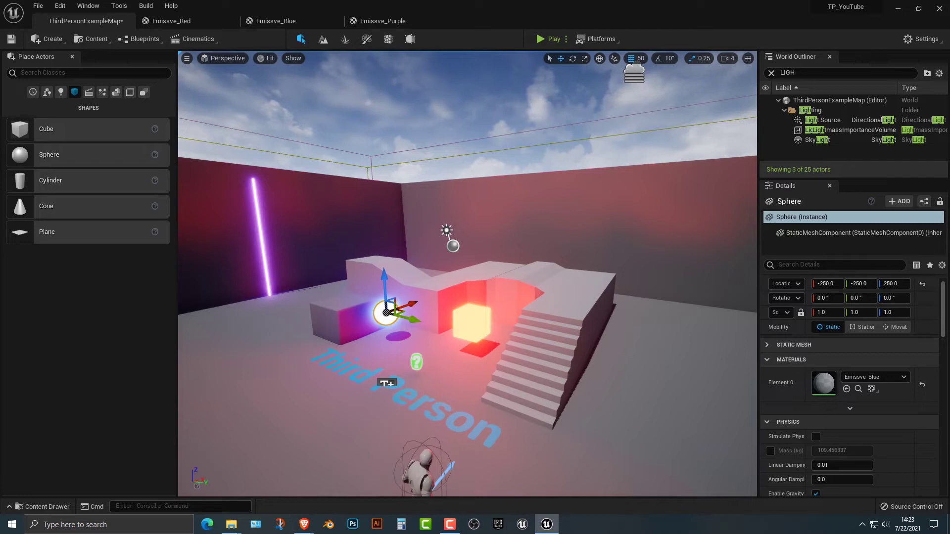
right_click_drag(467, 274, 446, 278)
key("s")
key("w")
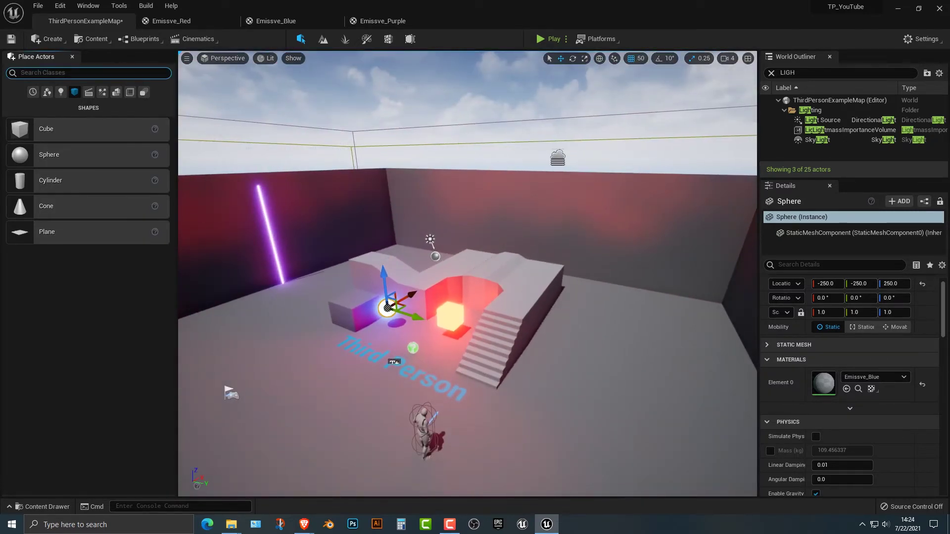
- Find the Post Process Volume actor and place one on the floor near the purple glowing cylinder
type("pos")
left_click(80, 93)
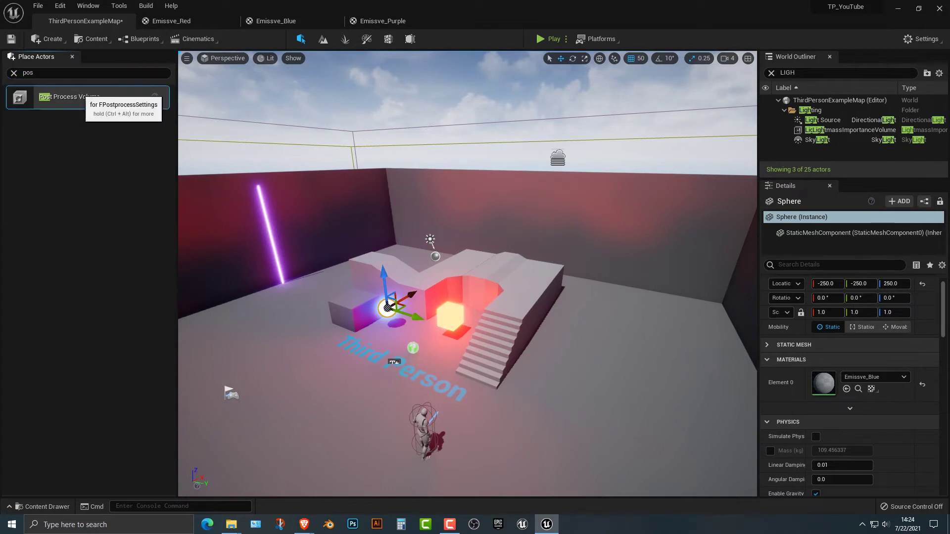
left_click_drag(87, 96, 252, 312)
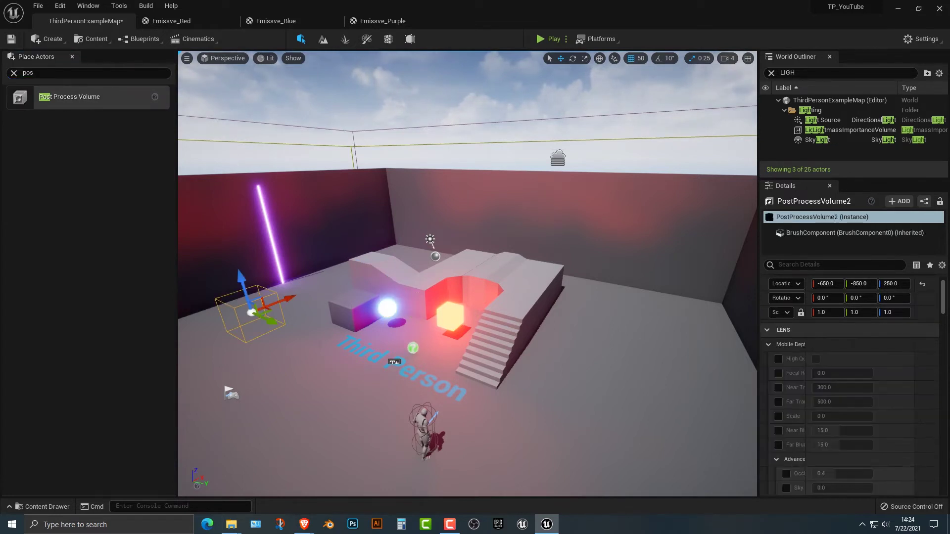
- Enable Infinite Extent on the post process volume and override its Bloom method and intensity, with intensity about 0.83
type("inf")
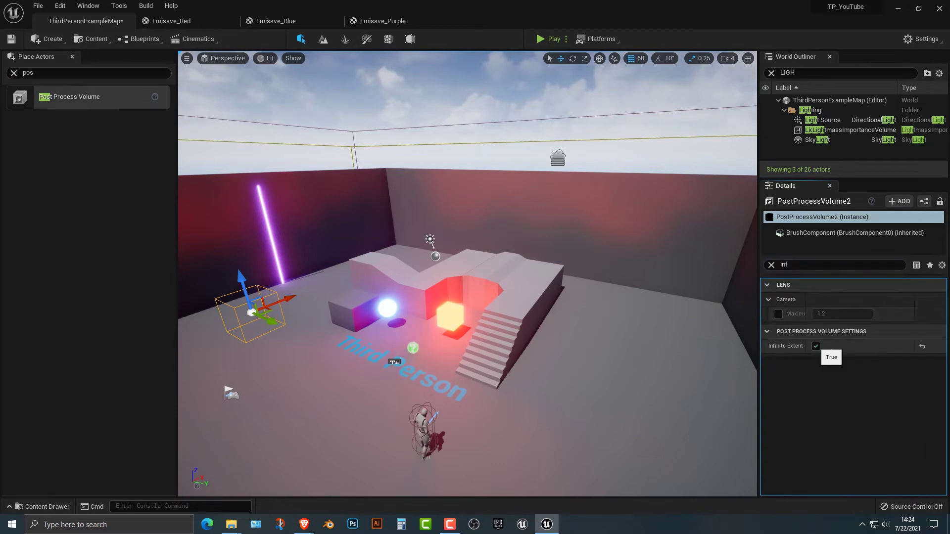
left_click(815, 346)
type("bloom")
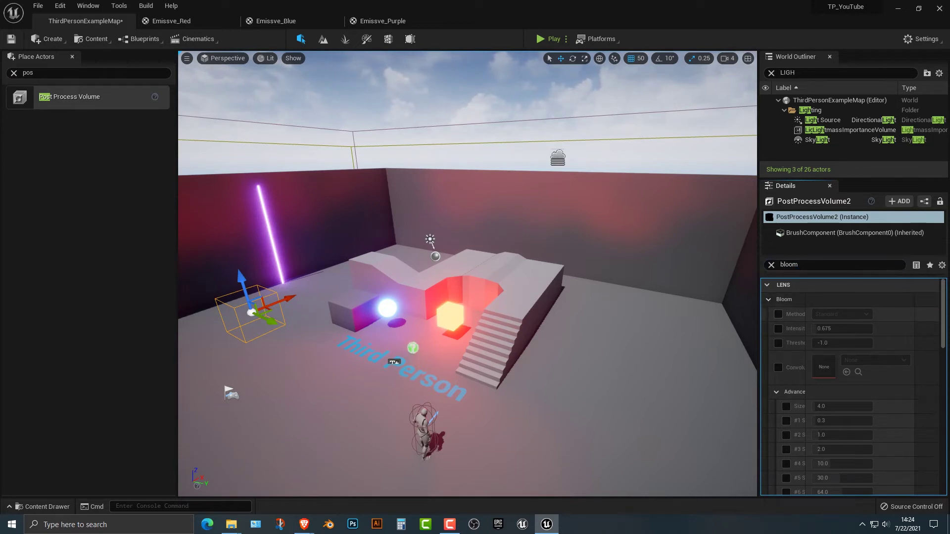
mouse_move(841, 329)
left_mouse_down()
mouse_move(895, 328)
mouse_move(848, 328)
left_mouse_up()
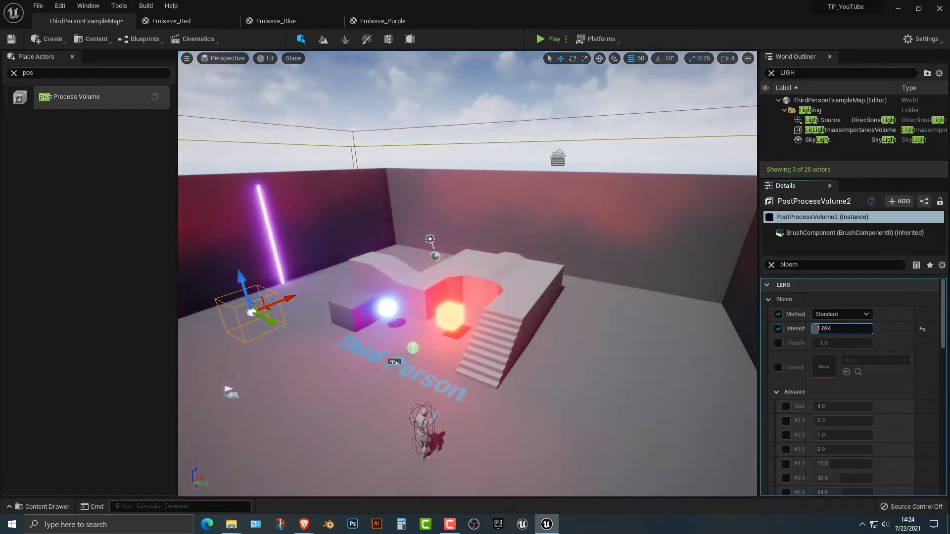
- Set the SkyLight's Intensity Scale to 0
left_click(817, 139)
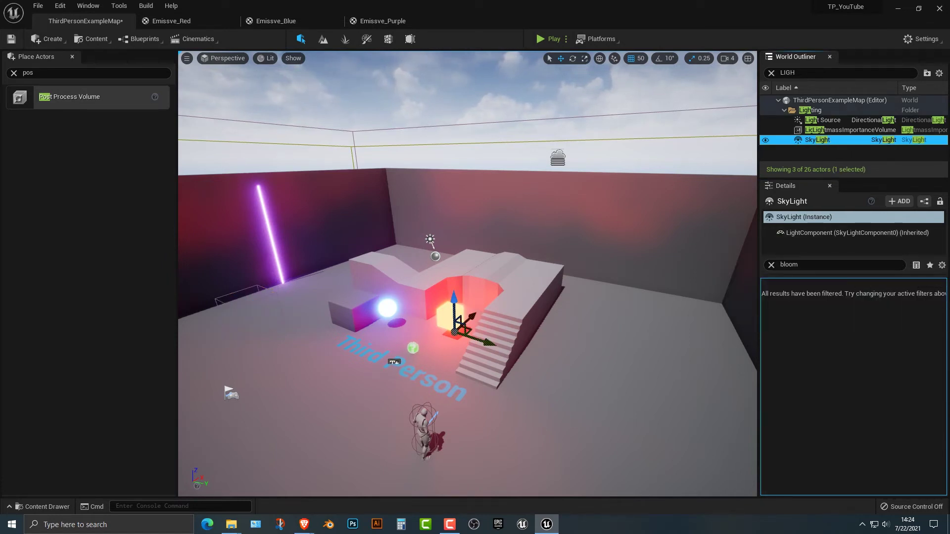
left_click(771, 265)
left_click(784, 299)
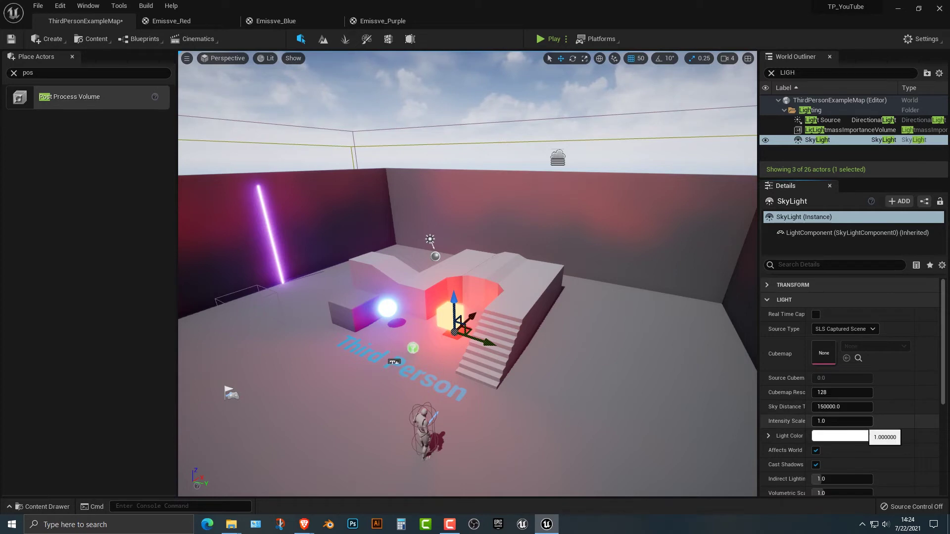
left_click_drag(841, 421, 812, 421)
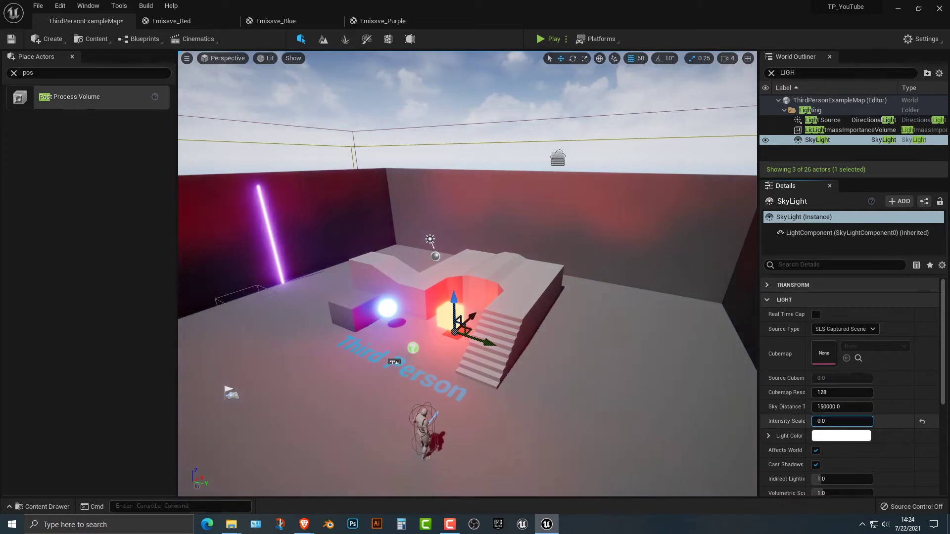
- Set the intensity of the directional Light Source to 0 lux
left_click(430, 240)
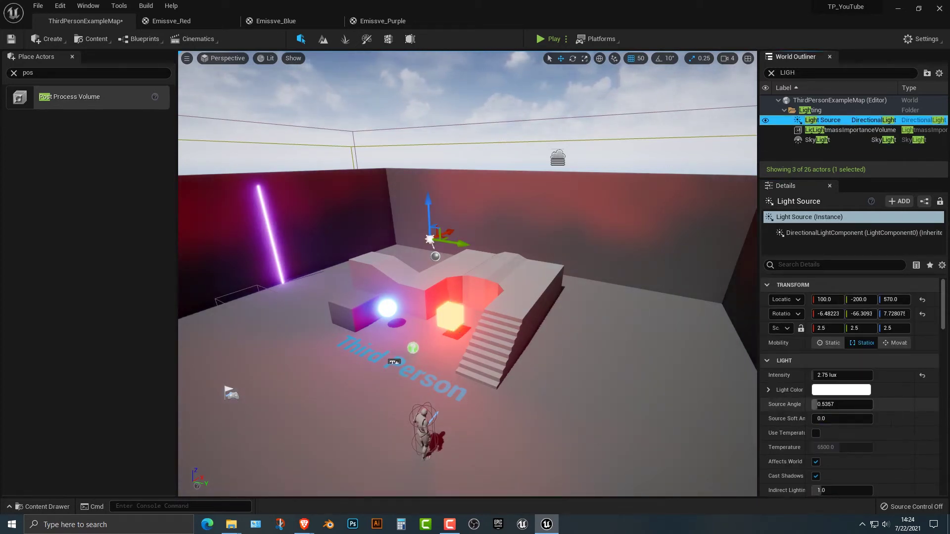
left_click(841, 375)
type("0")
key("Return")
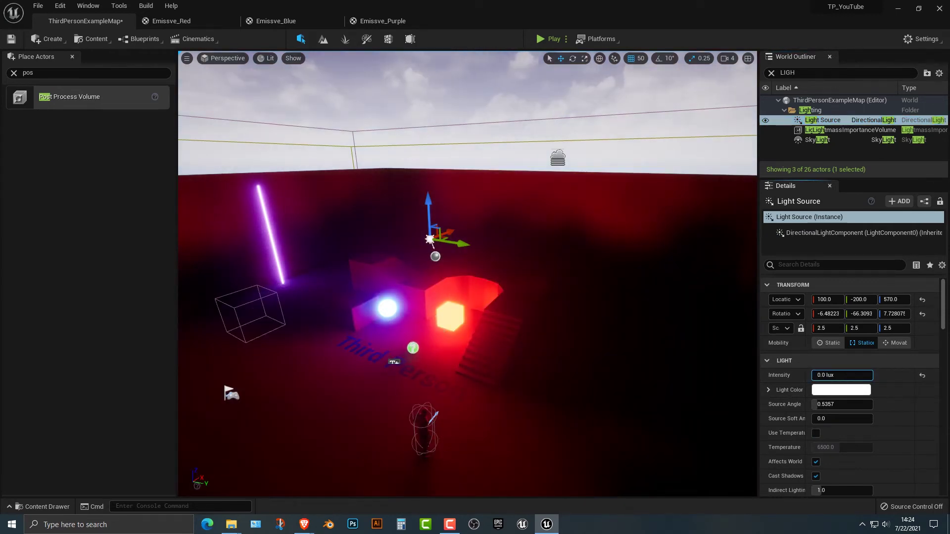
- Raise the Bloom intensity of the post process volume to about 0.896
left_click(251, 312)
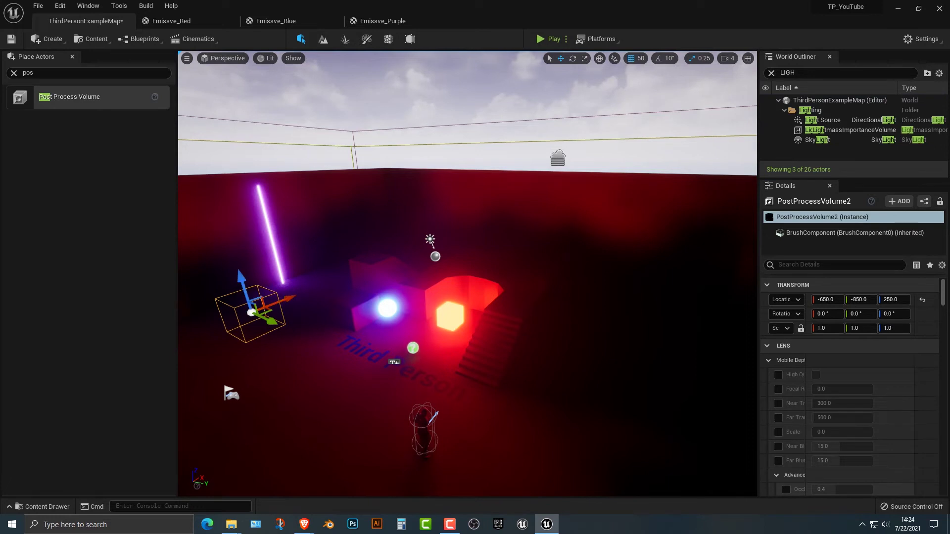
type("bloo")
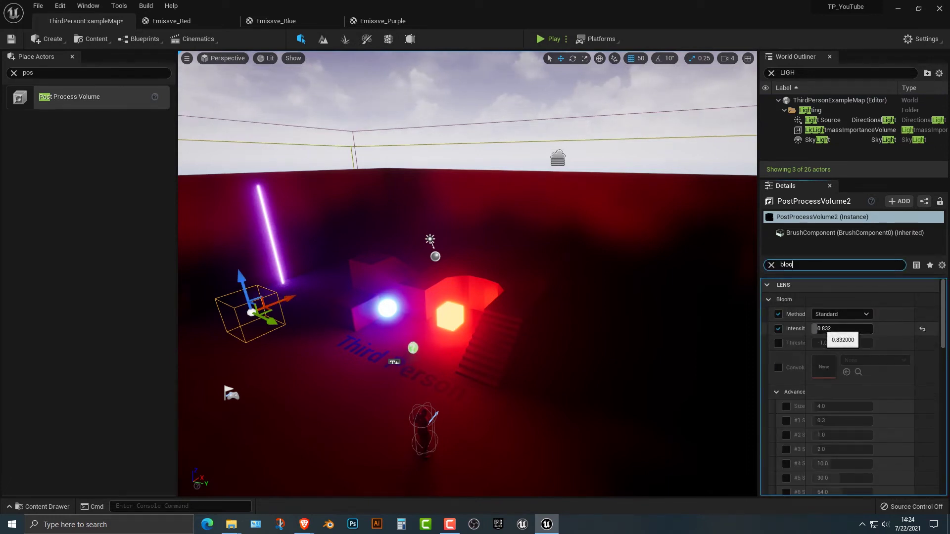
mouse_move(821, 329)
left_mouse_down()
mouse_move(872, 328)
mouse_move(823, 329)
left_mouse_up()
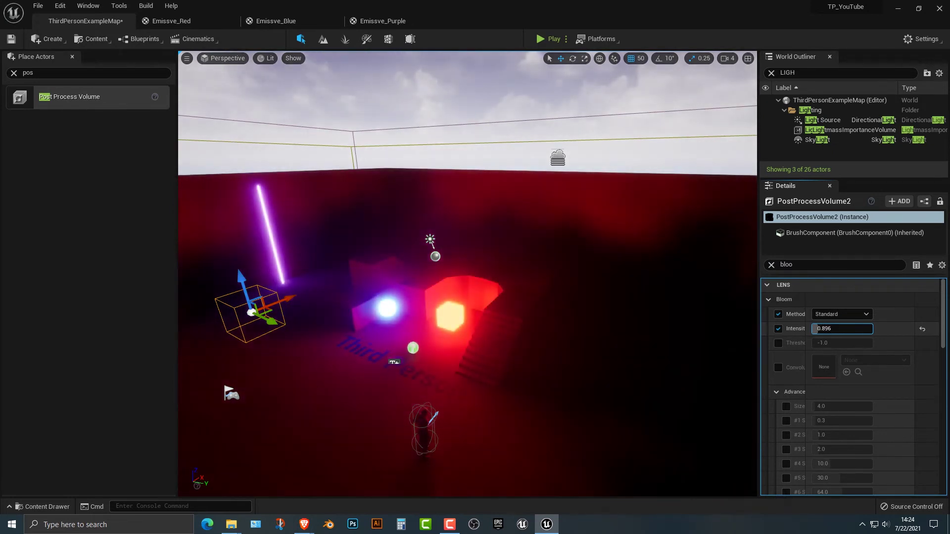
- Playtest the level, moving the character around the glowing sphere, cube and cylinder to check the emissive lighting, and end the session
left_click(540, 39)
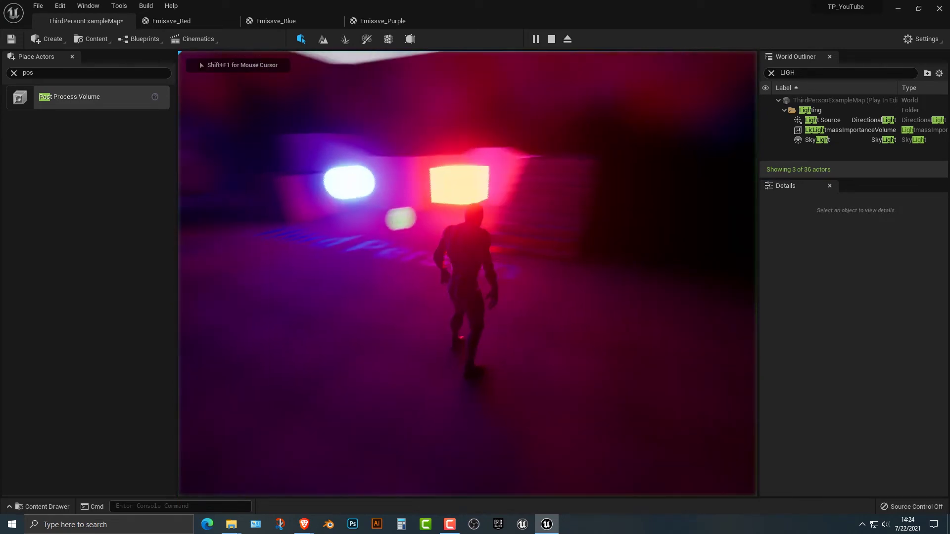
key("w")
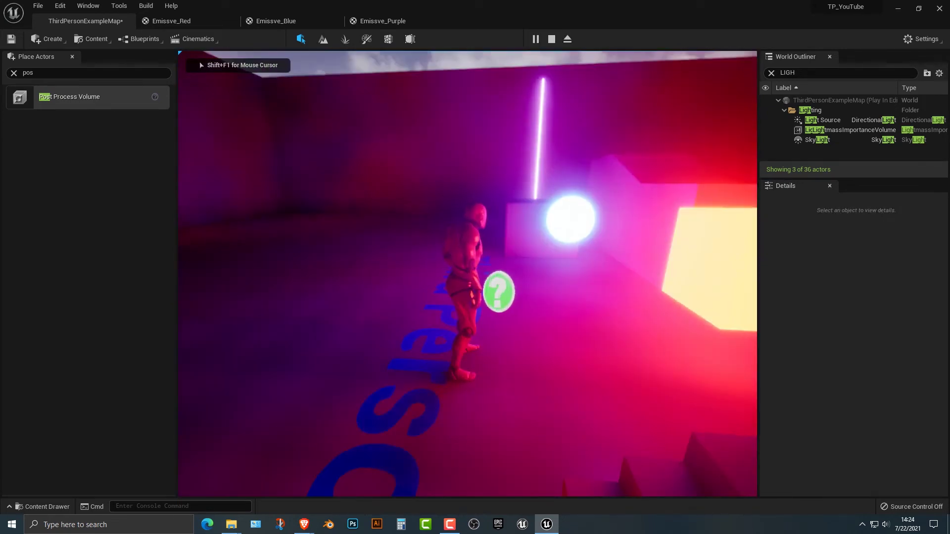
key("w")
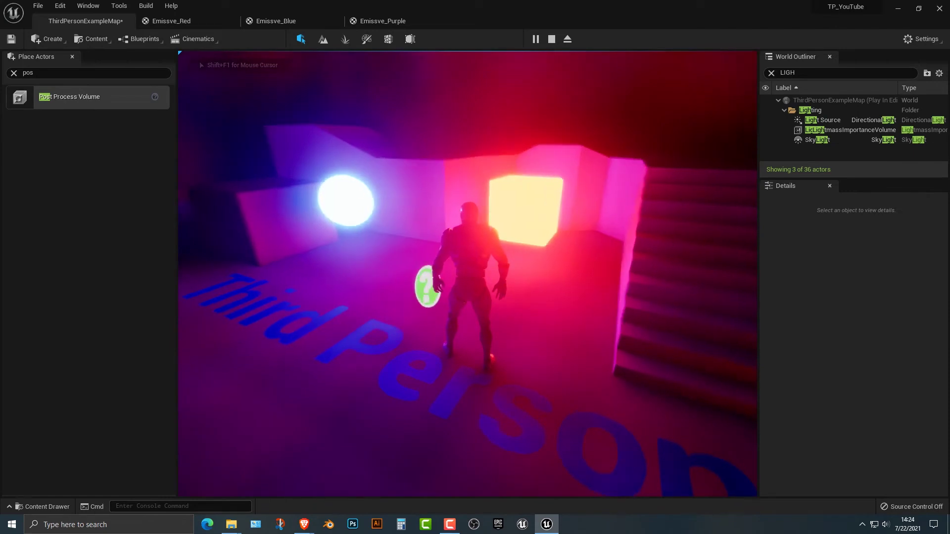
key("w")
key("space")
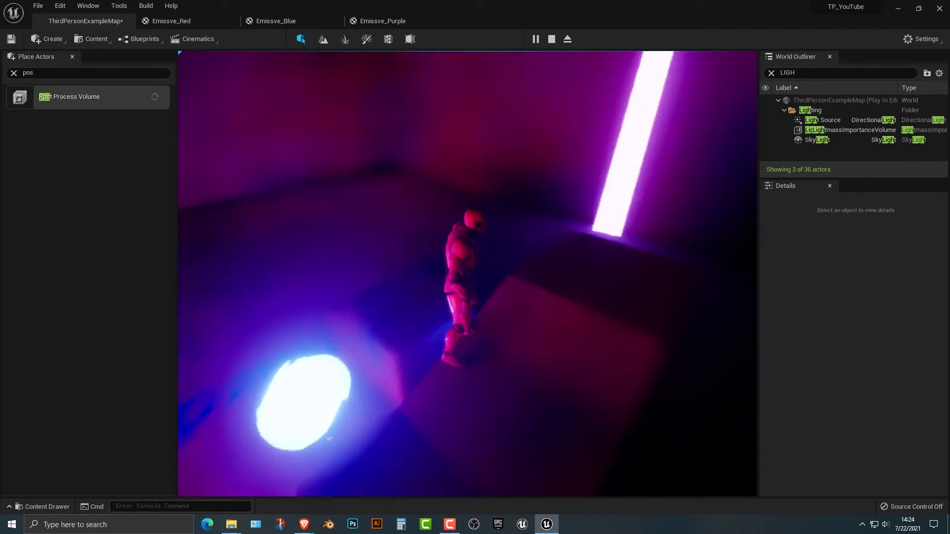
key("w")
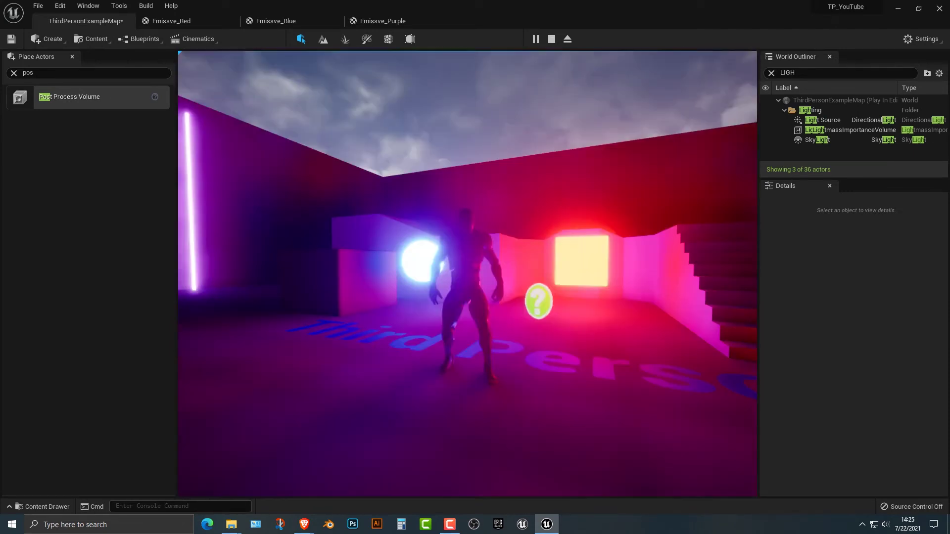
key("Escape")
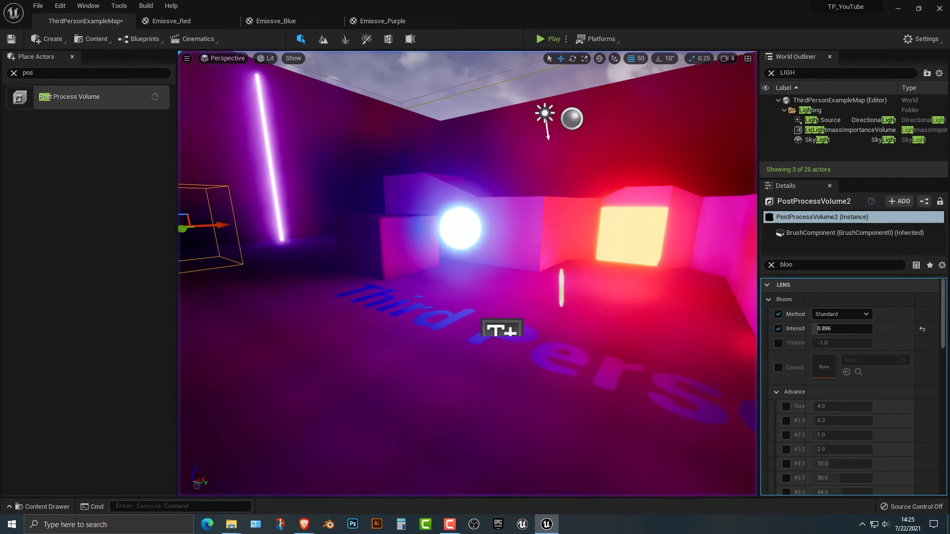
- Increase the volume's Bloom intensity to about 5.376 and check the glow from above the level
right_click_drag(467, 273, 544, 336)
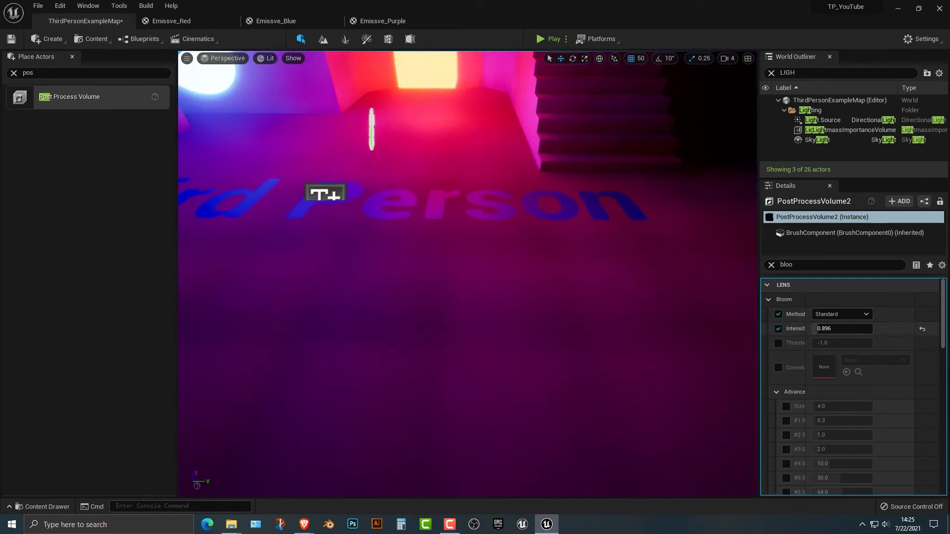
left_click_drag(823, 328, 851, 328)
right_click_drag(467, 273, 416, 309)
key("s")
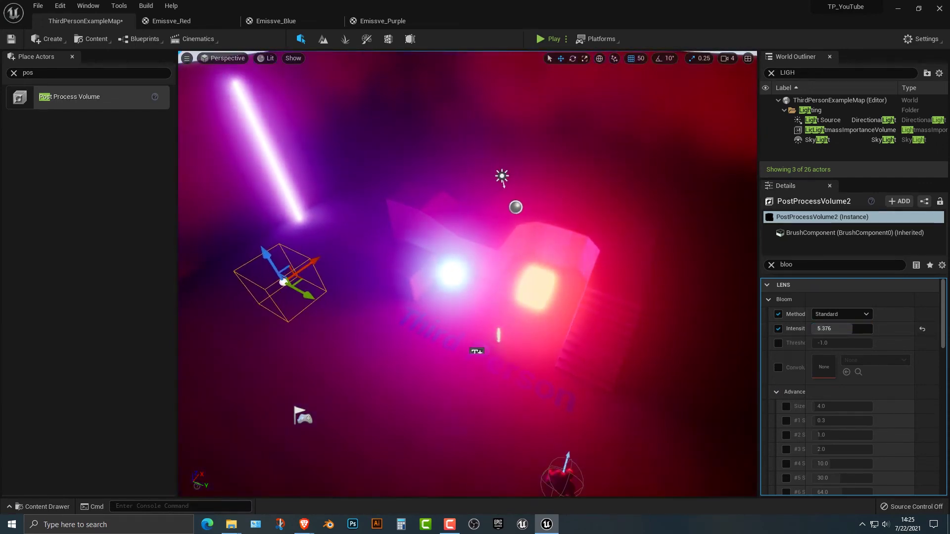
- Select the glowing cube and set the constant feeding the Multiply node in its Emissve_Red material to 10
left_click(536, 288)
key("ctrl+space")
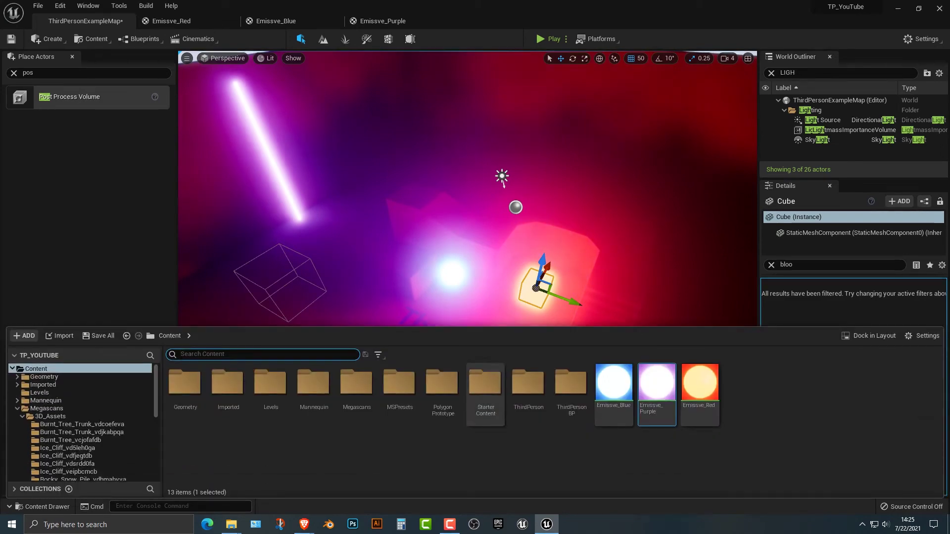
left_click(160, 21)
left_click(369, 340)
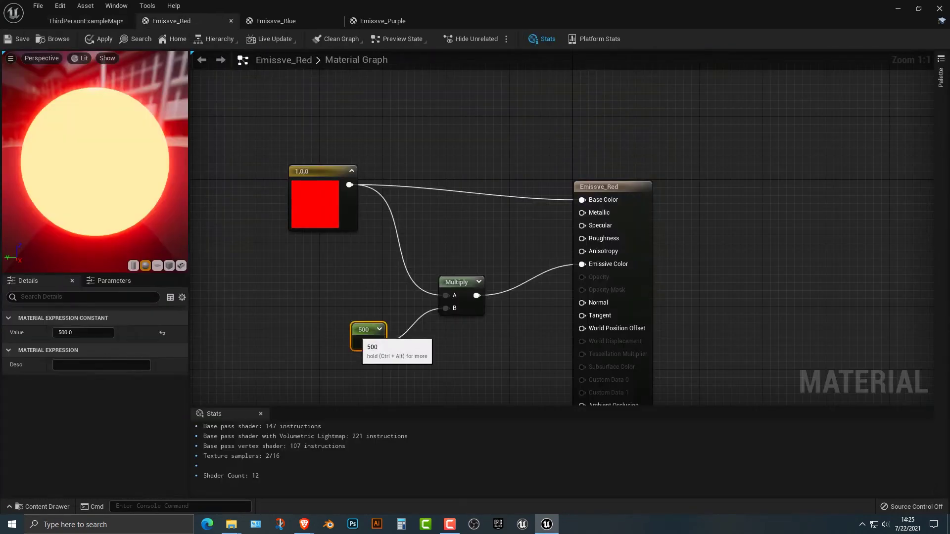
type("1")
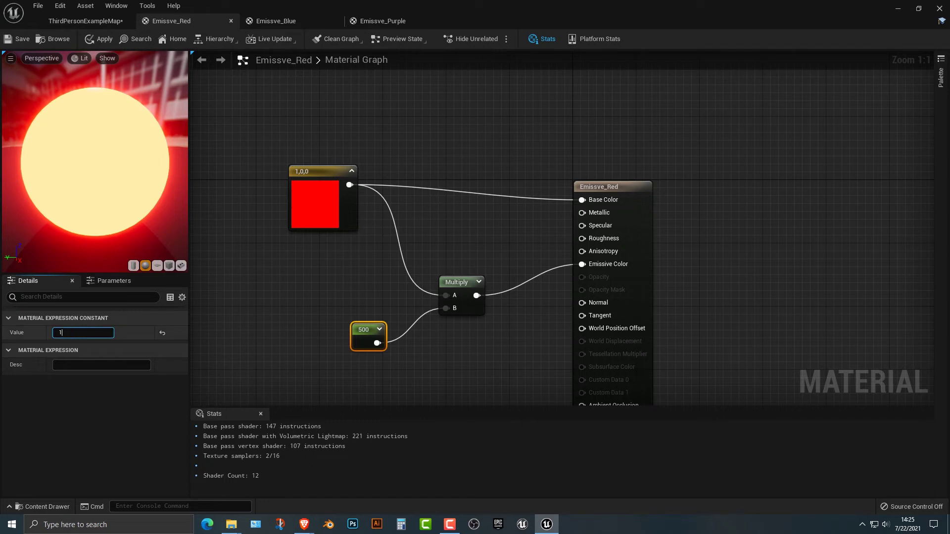
type("0")
key("Return")
- Set the constant feeding the Multiply node in the Emissve_Blue material to 10
left_click(276, 21)
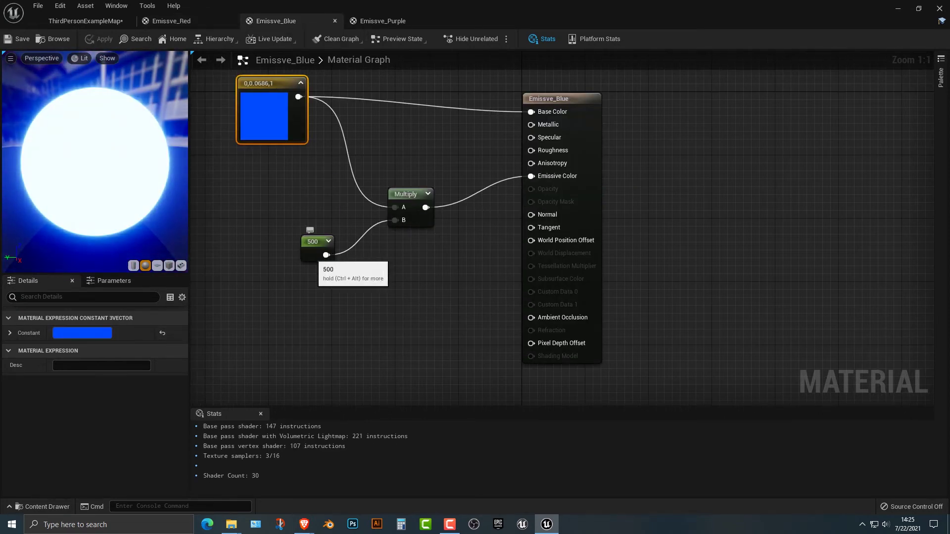
left_click(311, 242)
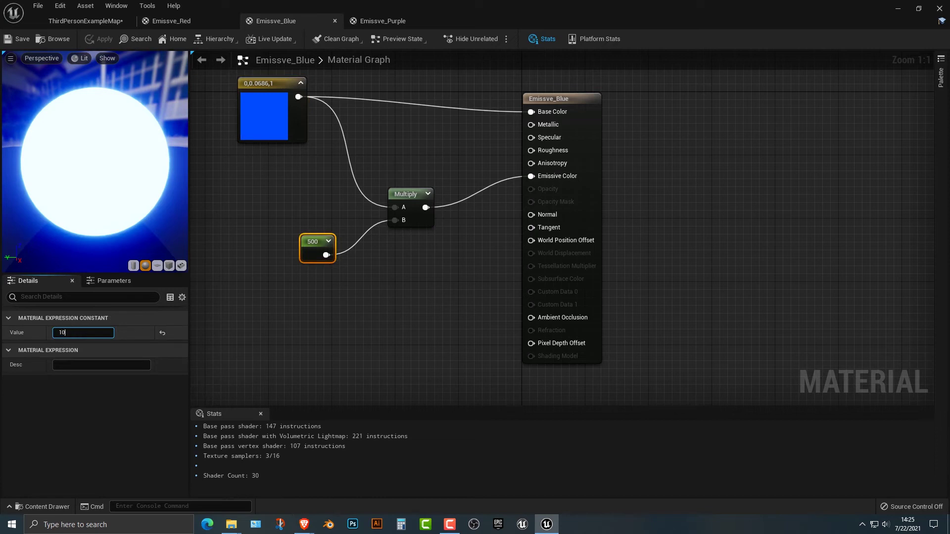
type("10")
key("Return")
- Set the constant feeding the Multiply node in the Emissve_Purple material to 100 and save the material
left_click(382, 21)
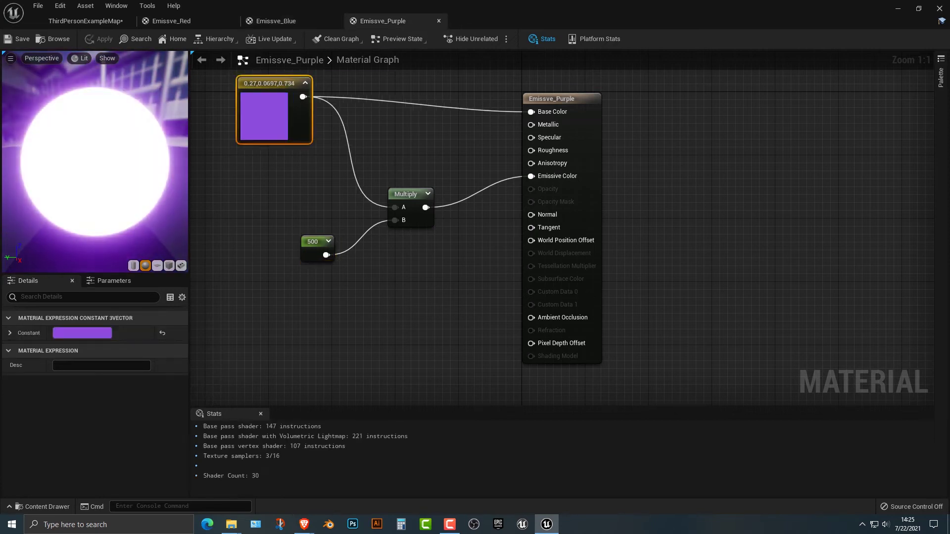
left_click(315, 250)
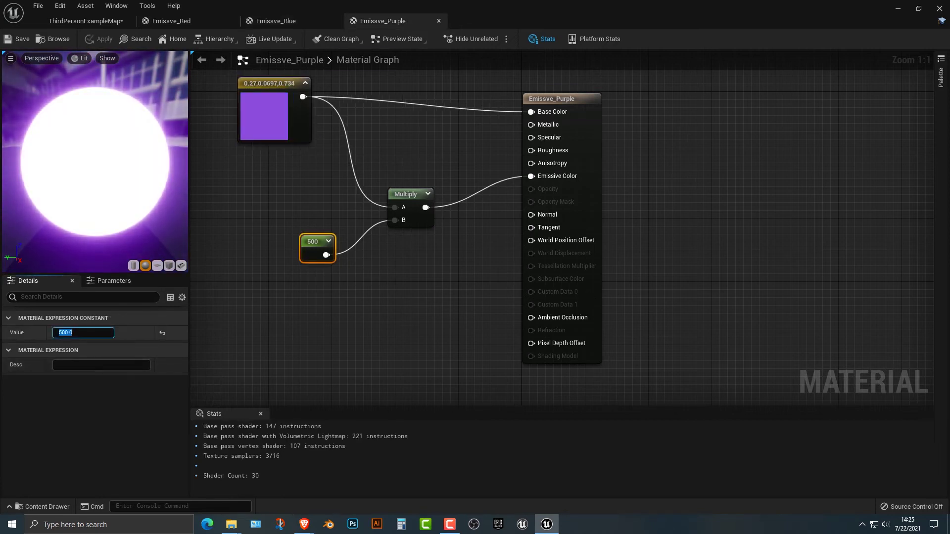
type("100")
key("Return")
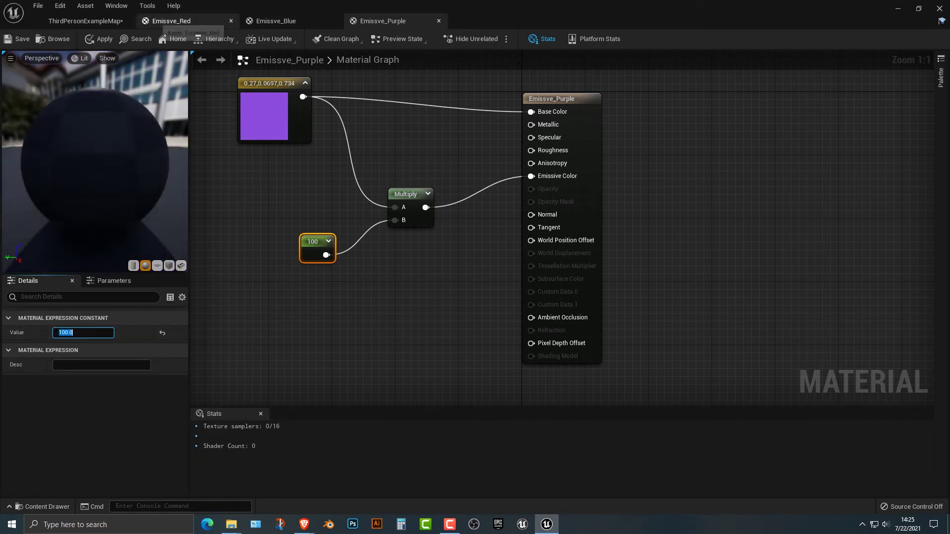
left_click(20, 38)
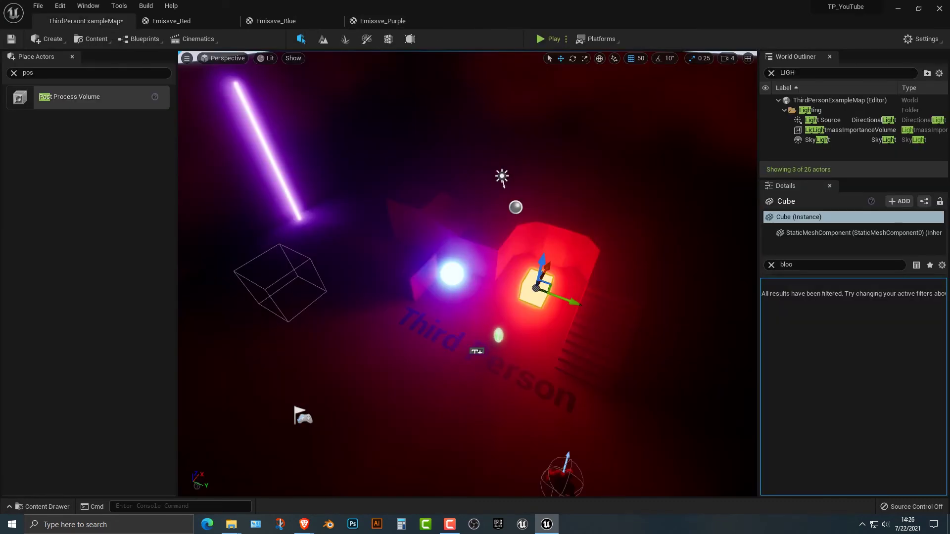
- Select the post process volume in the level and raise its Bloom intensity to 8
right_click_drag(467, 273, 480, 256)
left_click(255, 276)
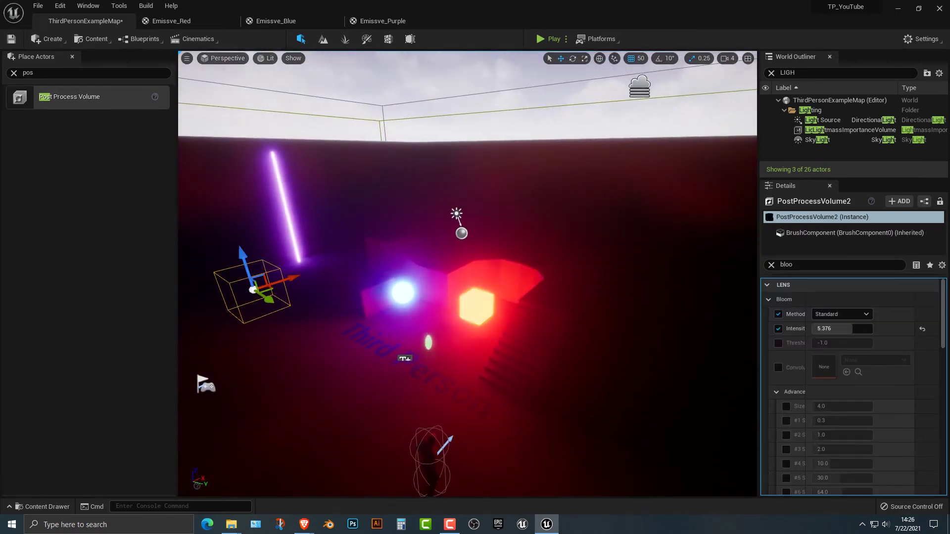
left_click_drag(852, 328, 871, 328)
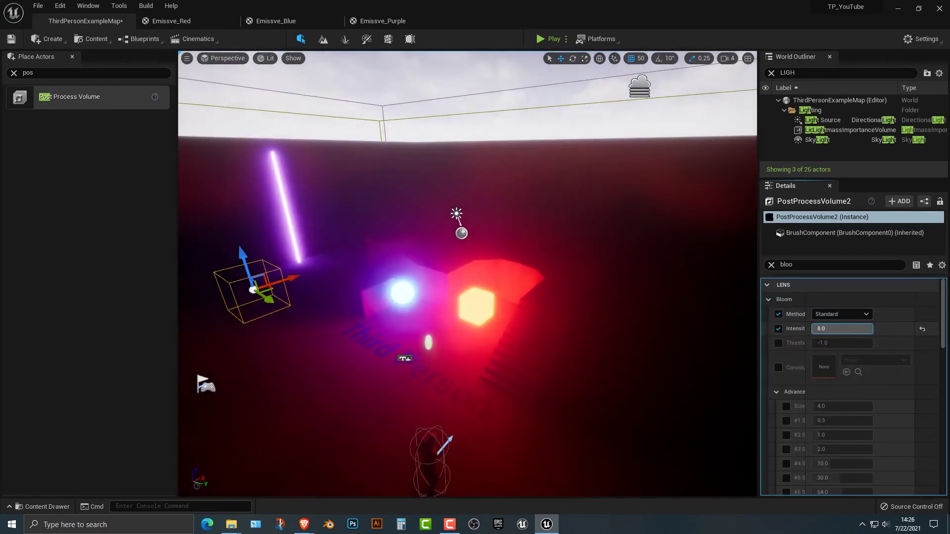
- Set the Bloom intensity to 0 to compare the glow, and restore it to 8
type("0")
key("Return")
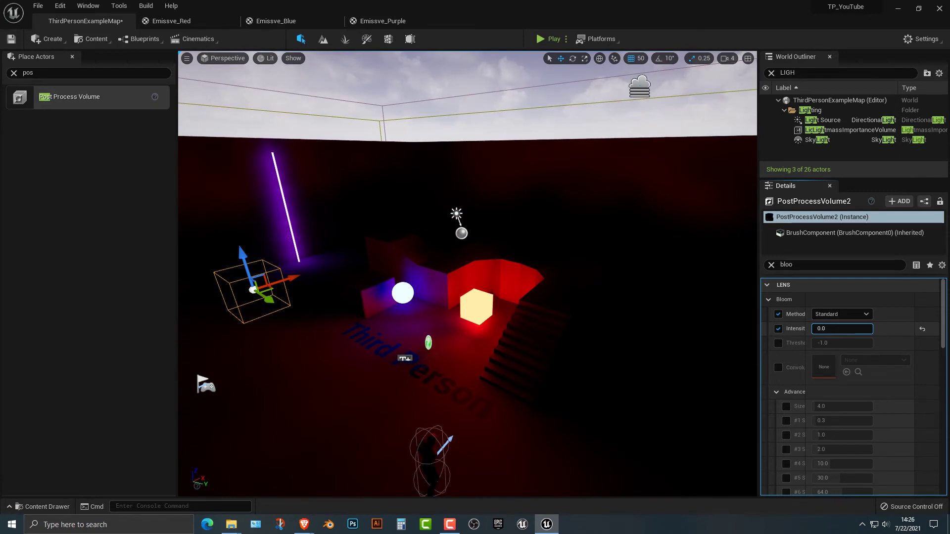
type("8")
key("Return")
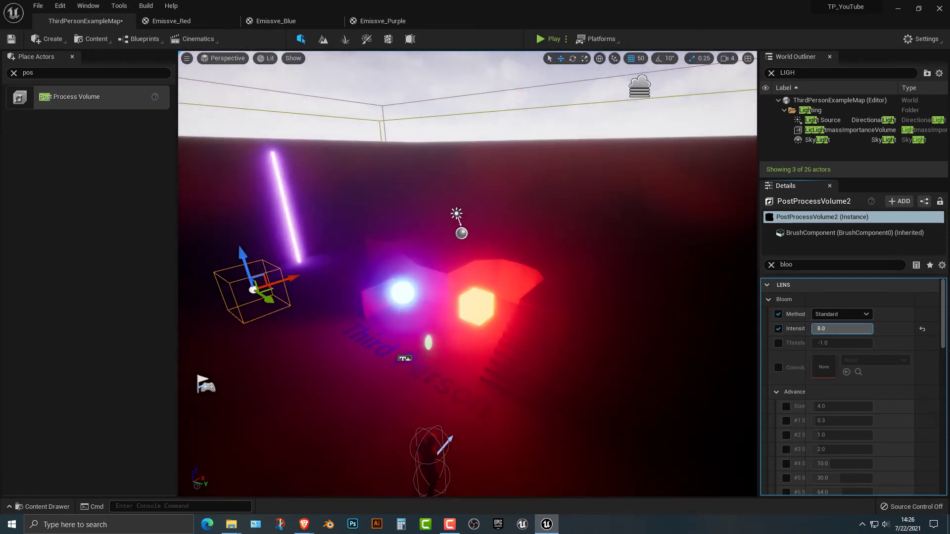
- Play-test the level, running the character around the red cube, blue sphere and purple bar to examine their glow, and end the session
left_click(548, 39)
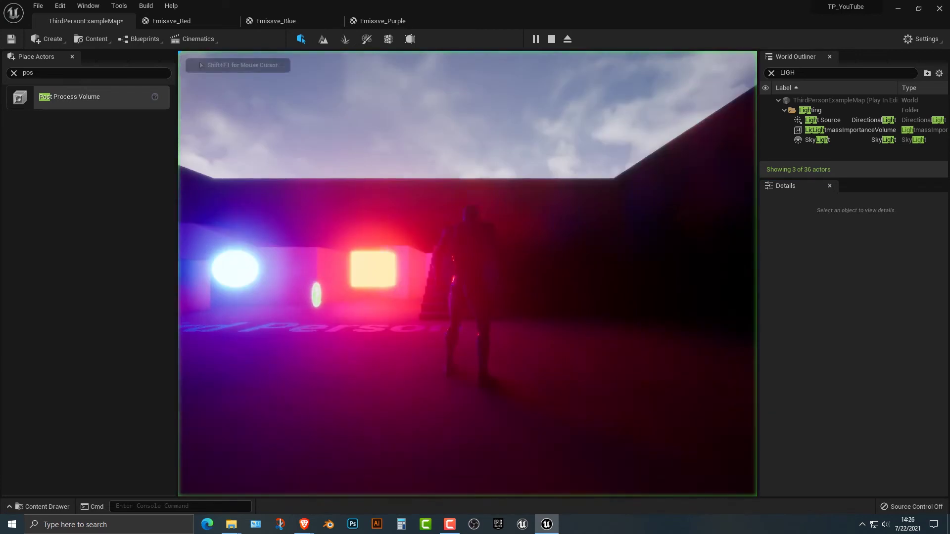
key("w")
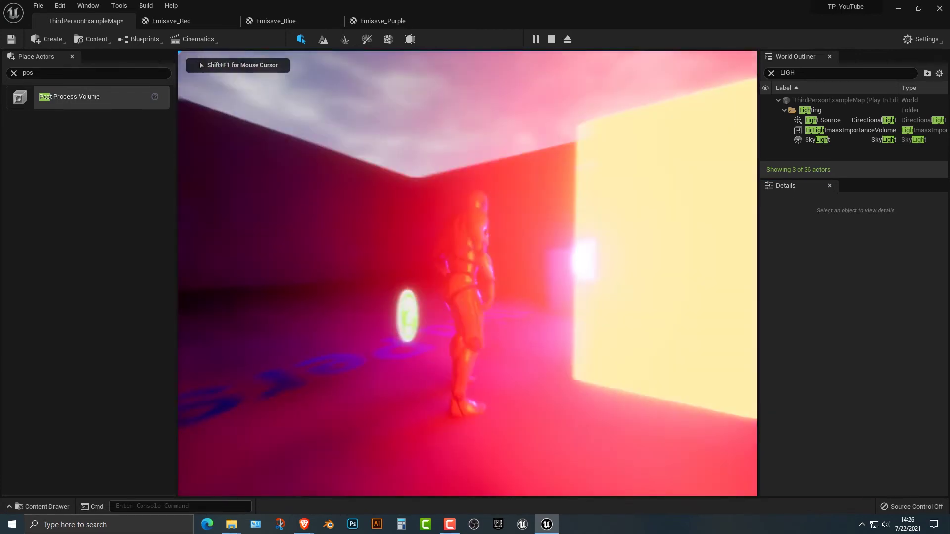
key("a")
key("a")
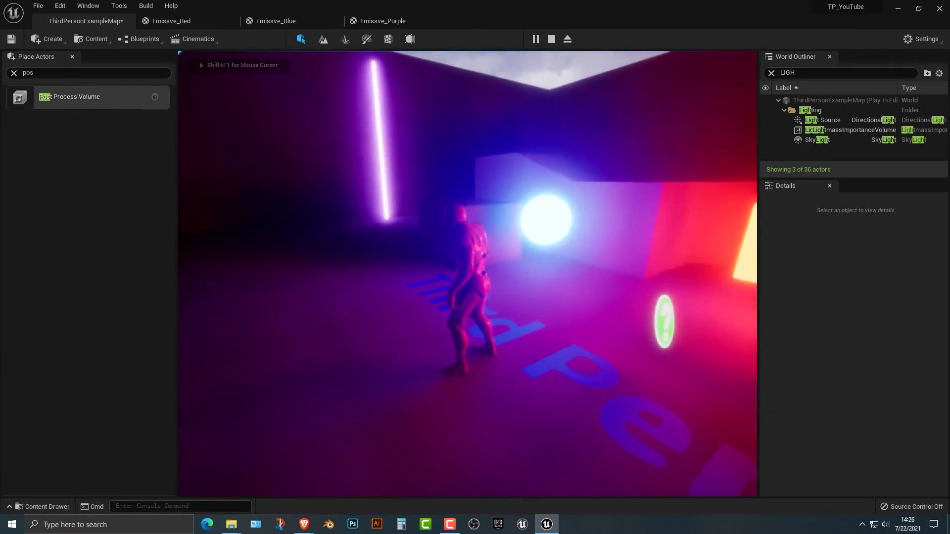
key("w")
key("w")
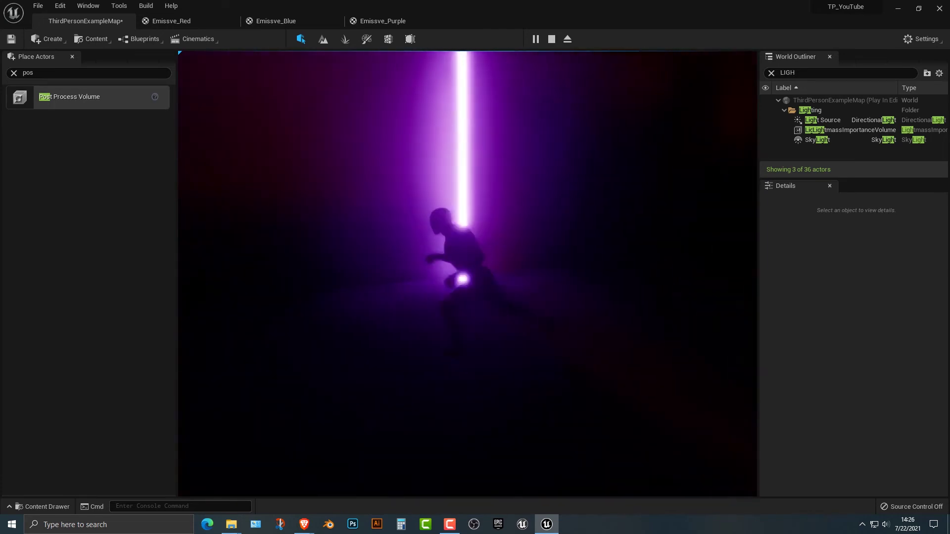
key("s")
key("w")
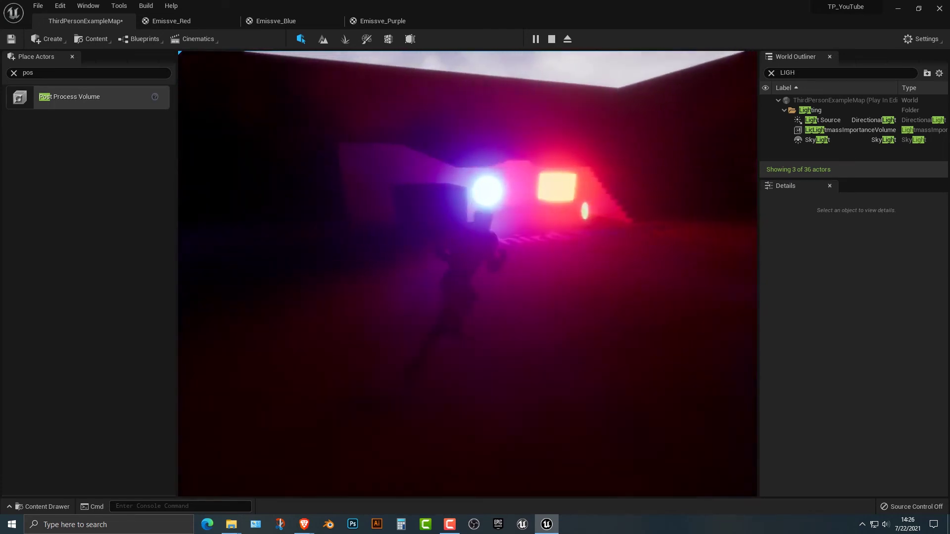
key("d")
key("w")
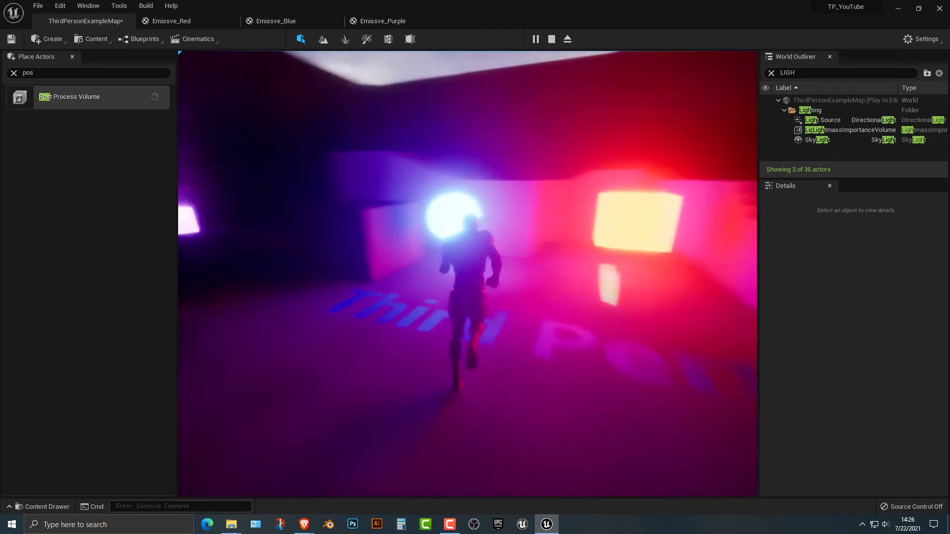
key("w")
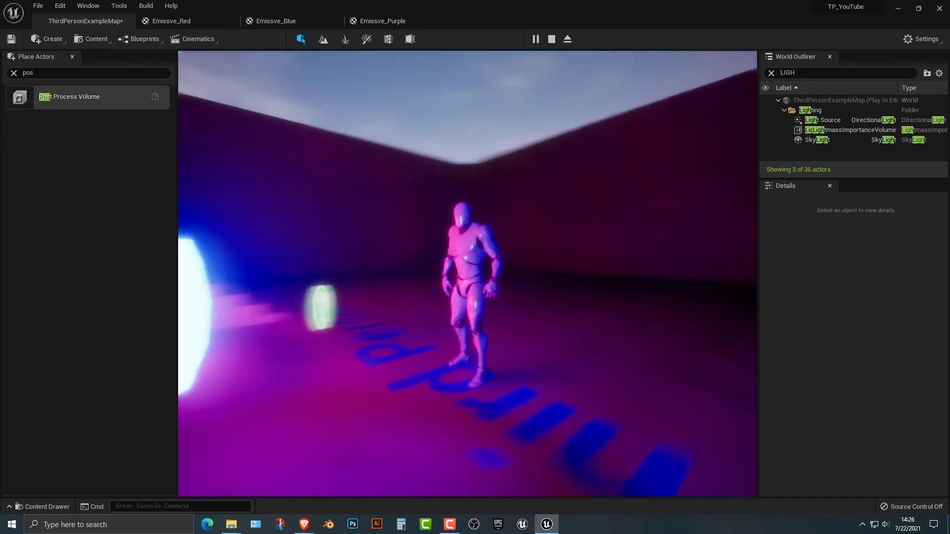
key("s")
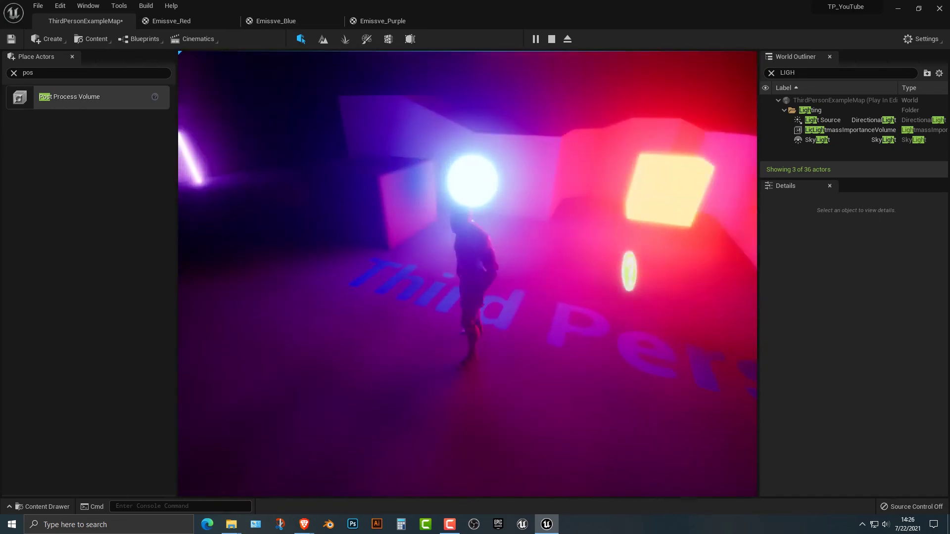
key("d")
key("Escape")
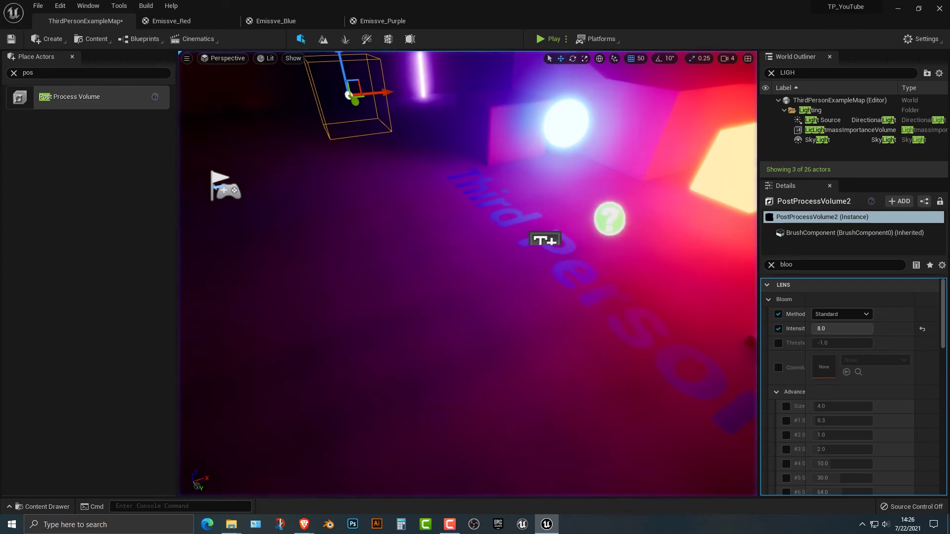
key("w")
right_click_drag(467, 274, 430, 322)
key("s")
key("a")
key("s")
mouse_move(432, 238)
right_mouse_down()
mouse_move(447, 238)
mouse_move(427, 238)
mouse_move(440, 236)
right_mouse_up()
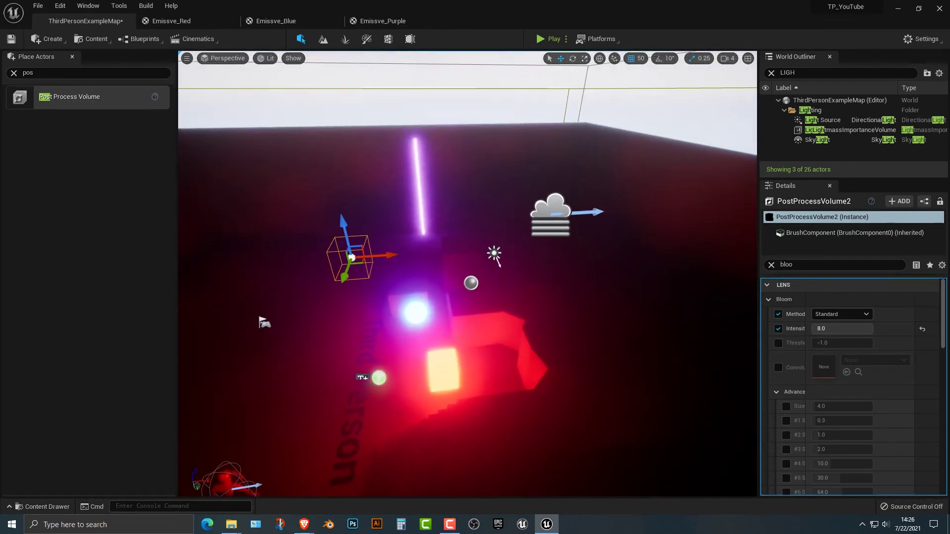